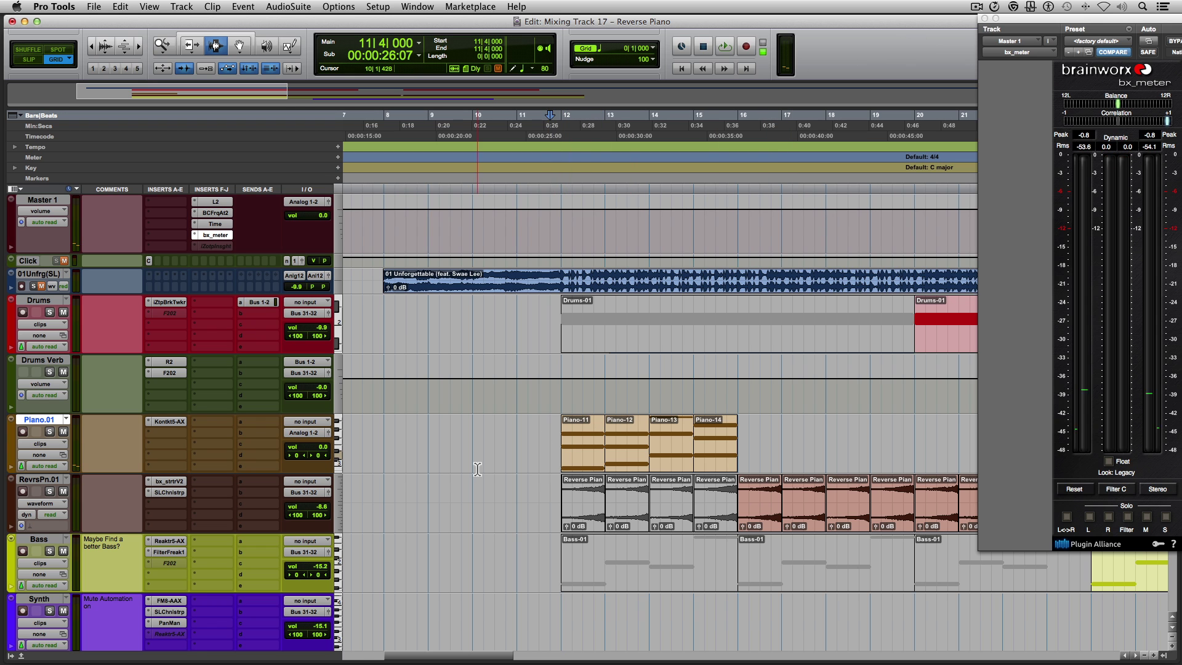
Step: Play the session from 11|4|000 and again from bar 16 to hear the piano and reverse piano parts
key("space")
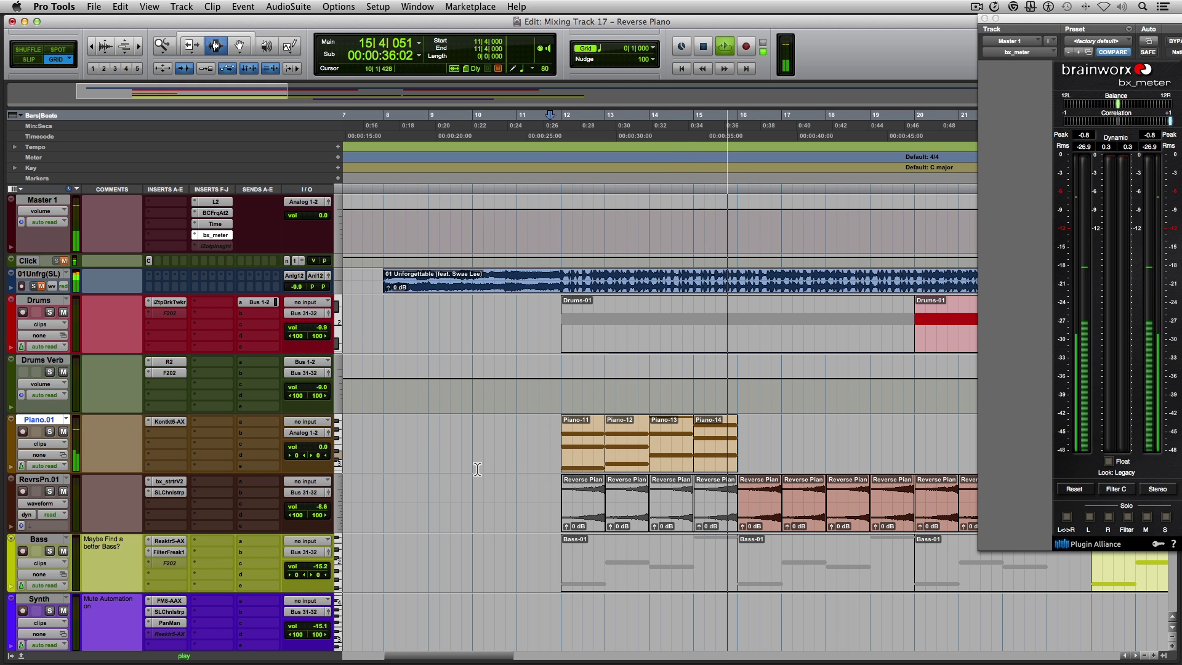
key("space")
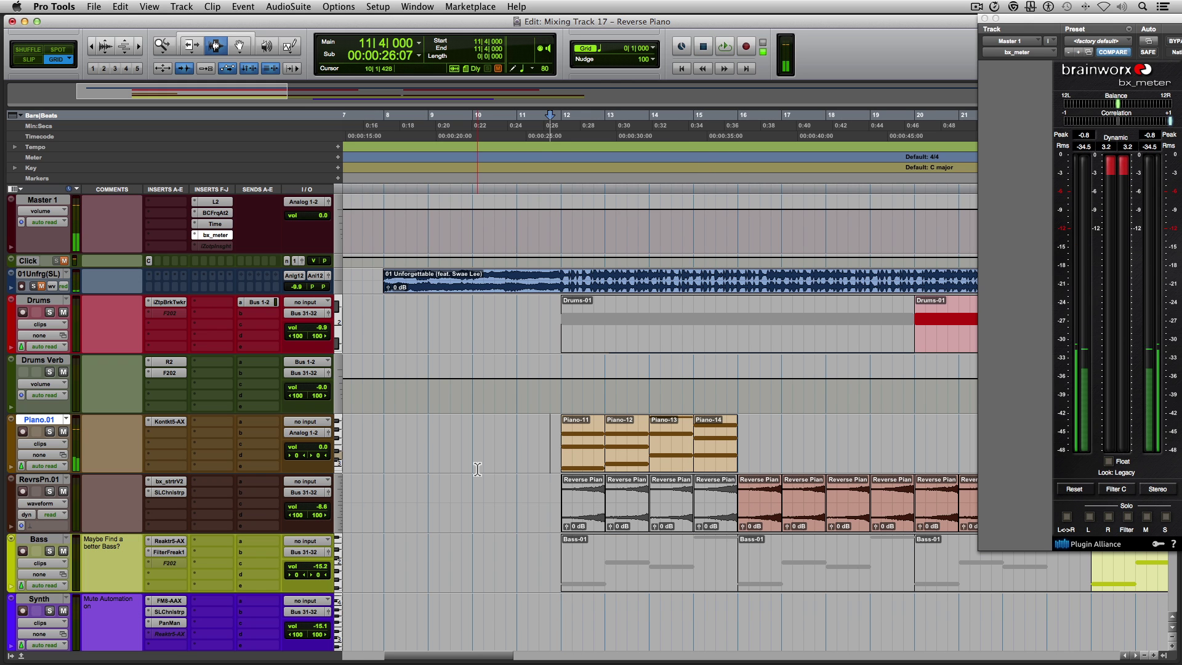
left_click(735, 383)
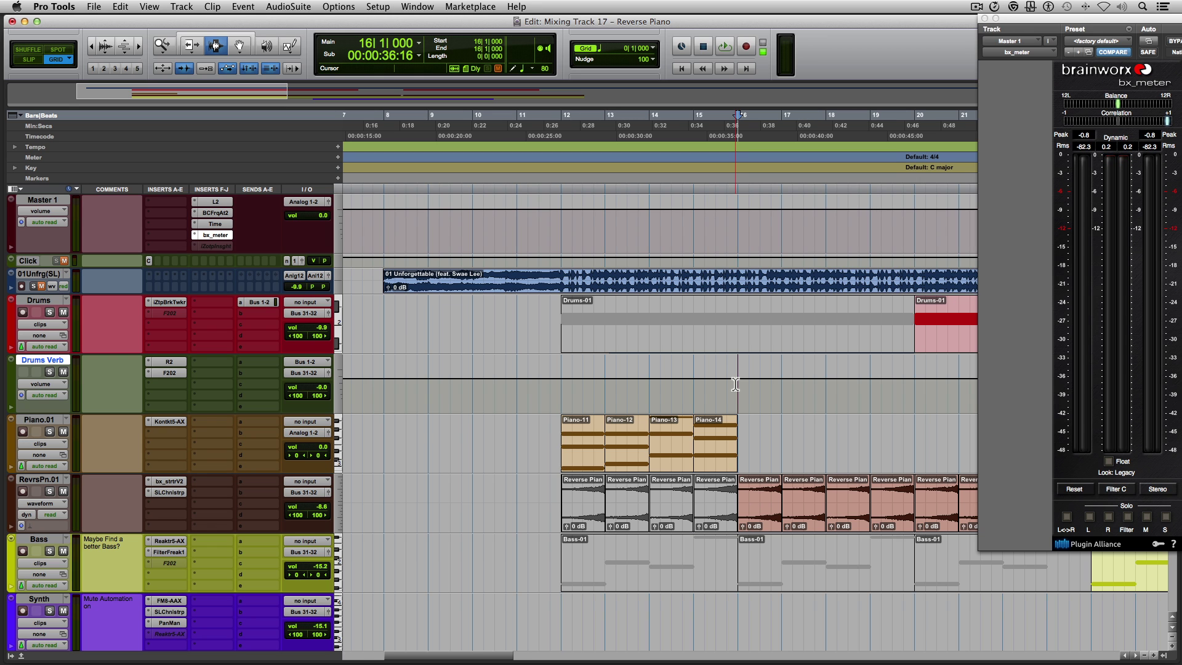
key("space")
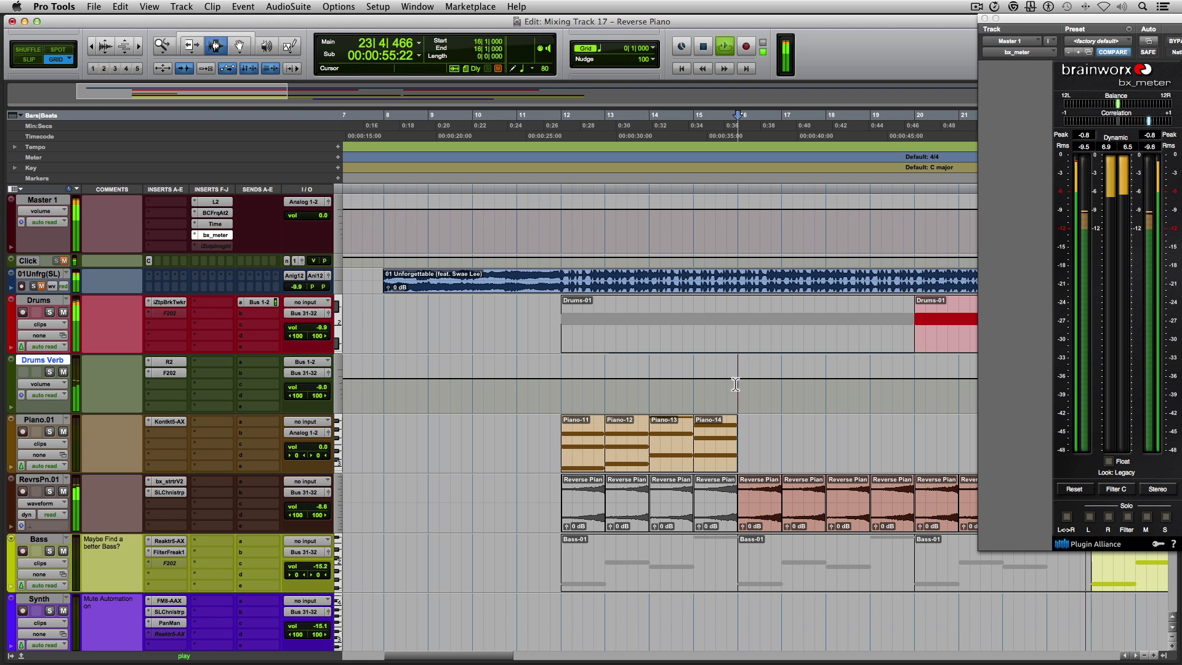
key("space")
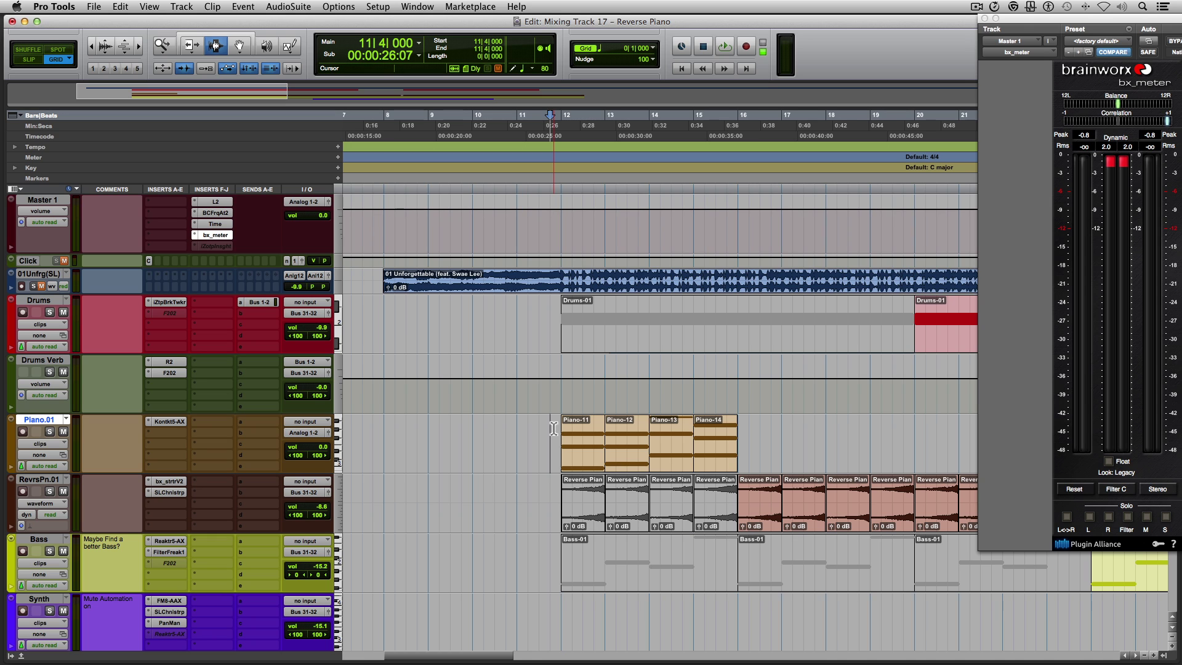
Step: Check the Kontakt instrument and the four clips on Piano.01, and place the edit cursor just before the clips at 11|4|000
left_click(168, 421)
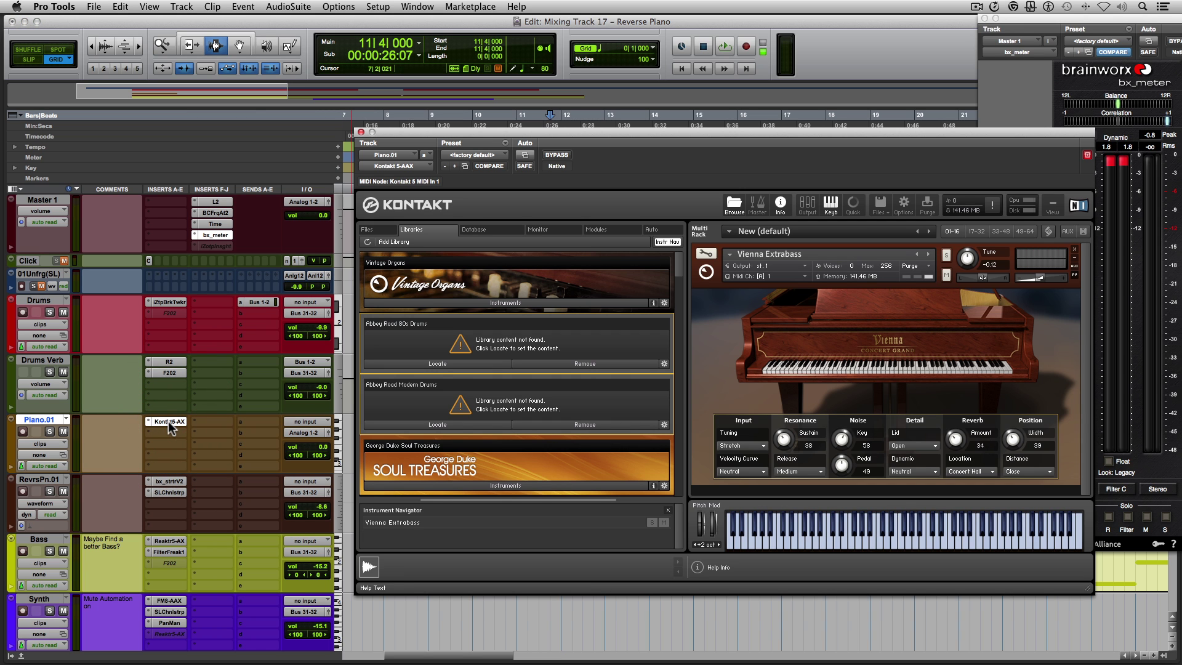
left_click(360, 132)
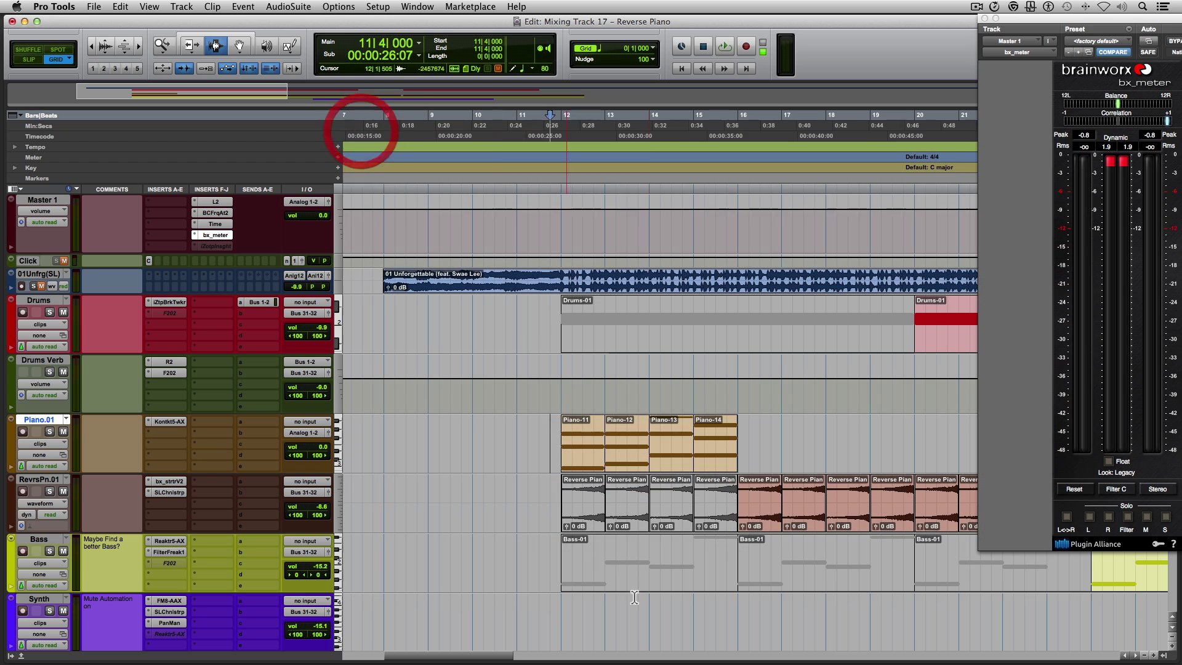
left_click_drag(548, 443, 863, 453)
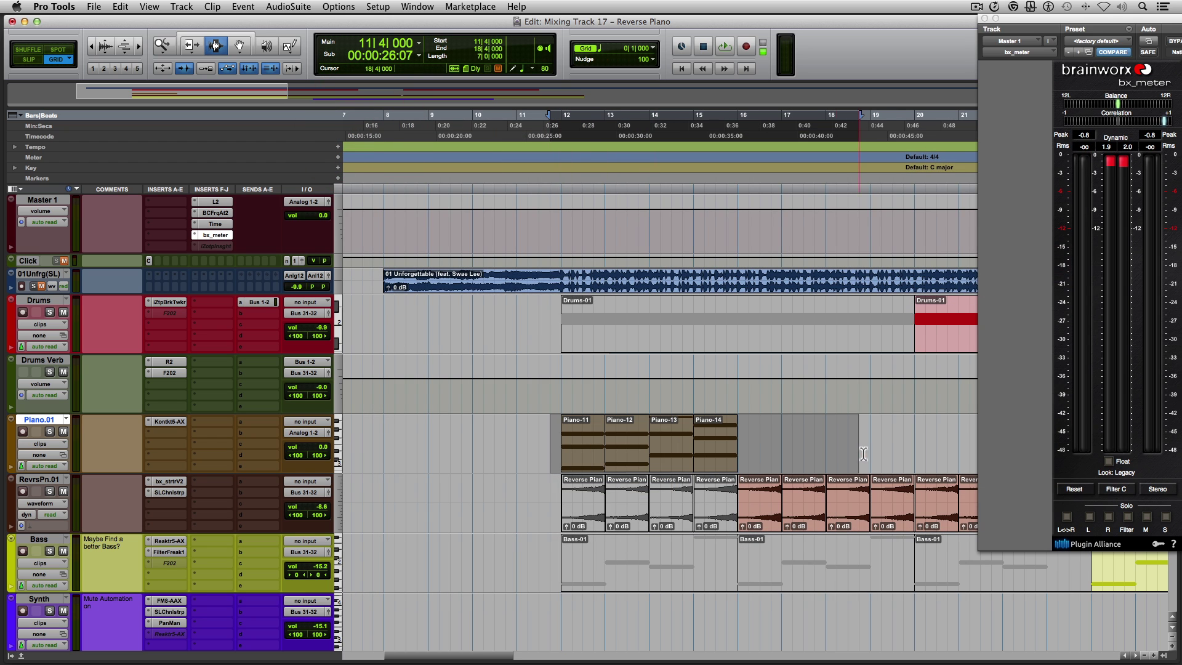
left_click(552, 428)
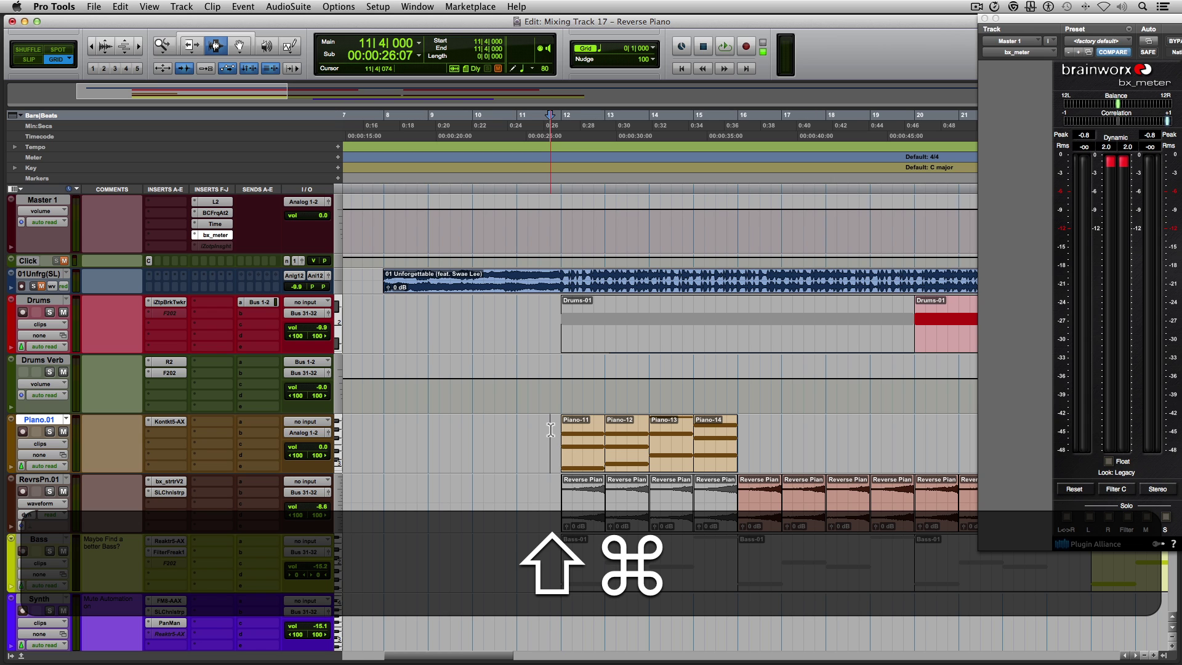
Step: Create one stereo Aux Input track below Piano.01 and name it Verb
key("shift+super+n")
key("shift+super+Right")
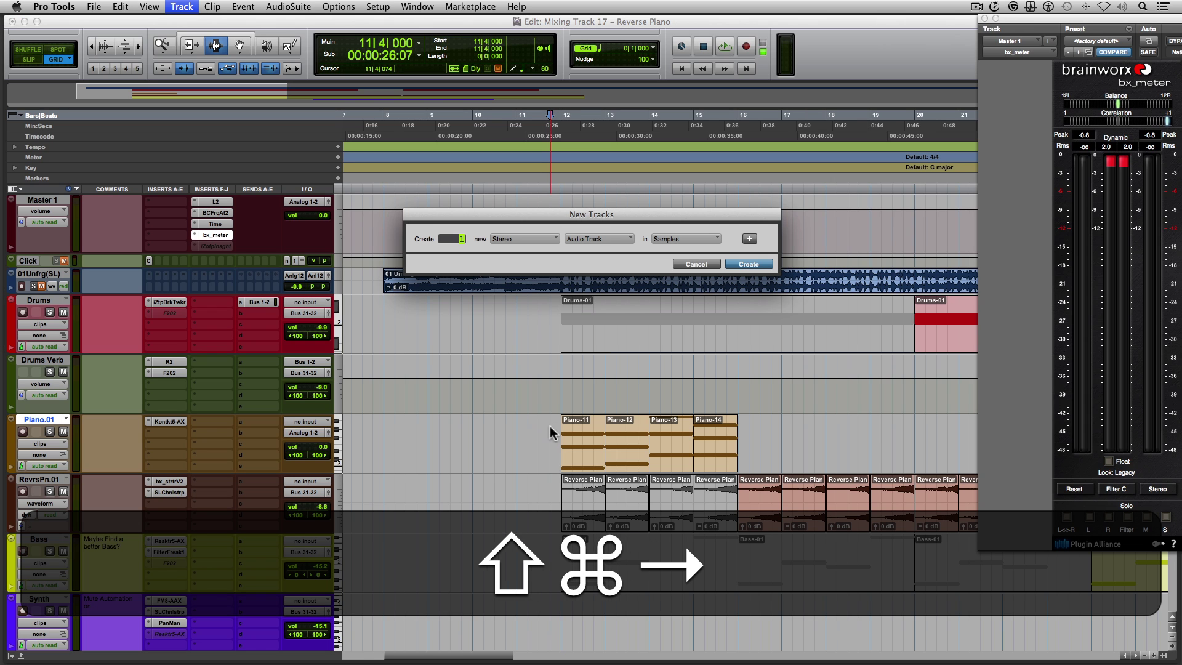
key("super+Right")
key("super+Down")
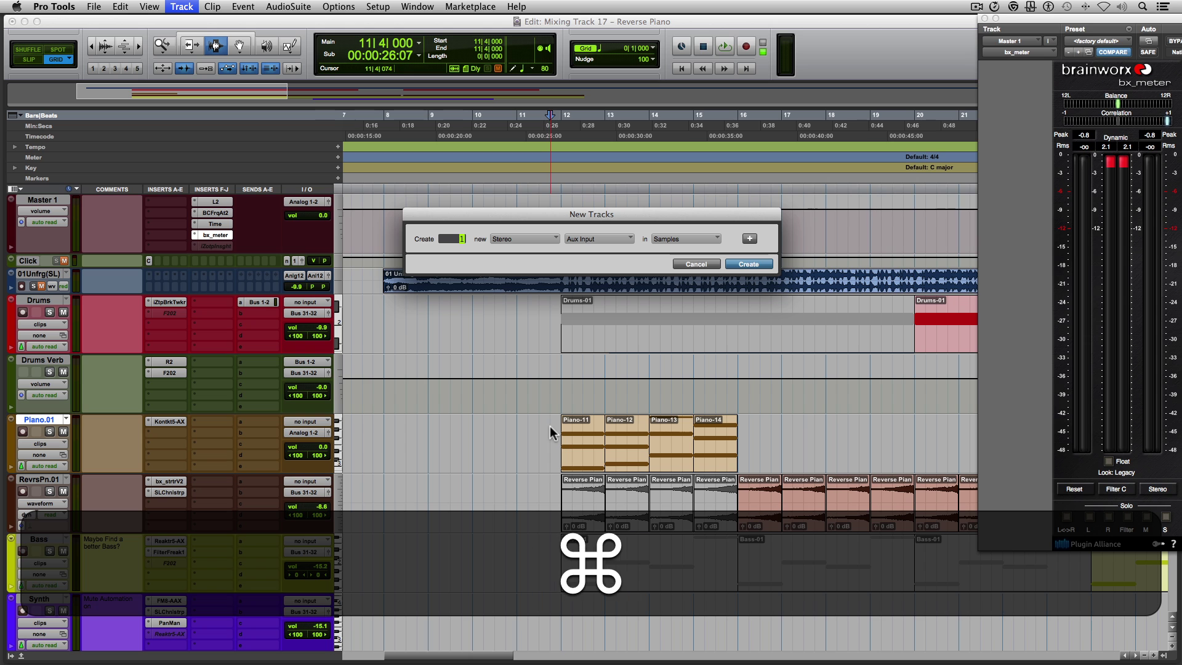
key("Return")
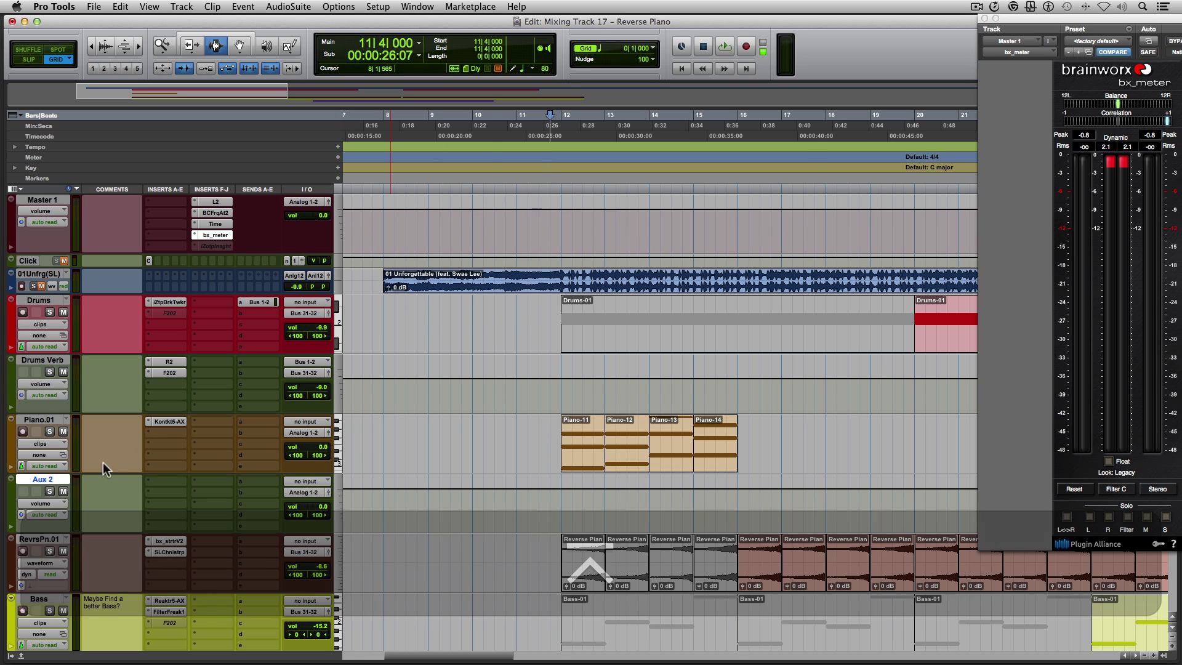
double_click(48, 479)
type("Verb")
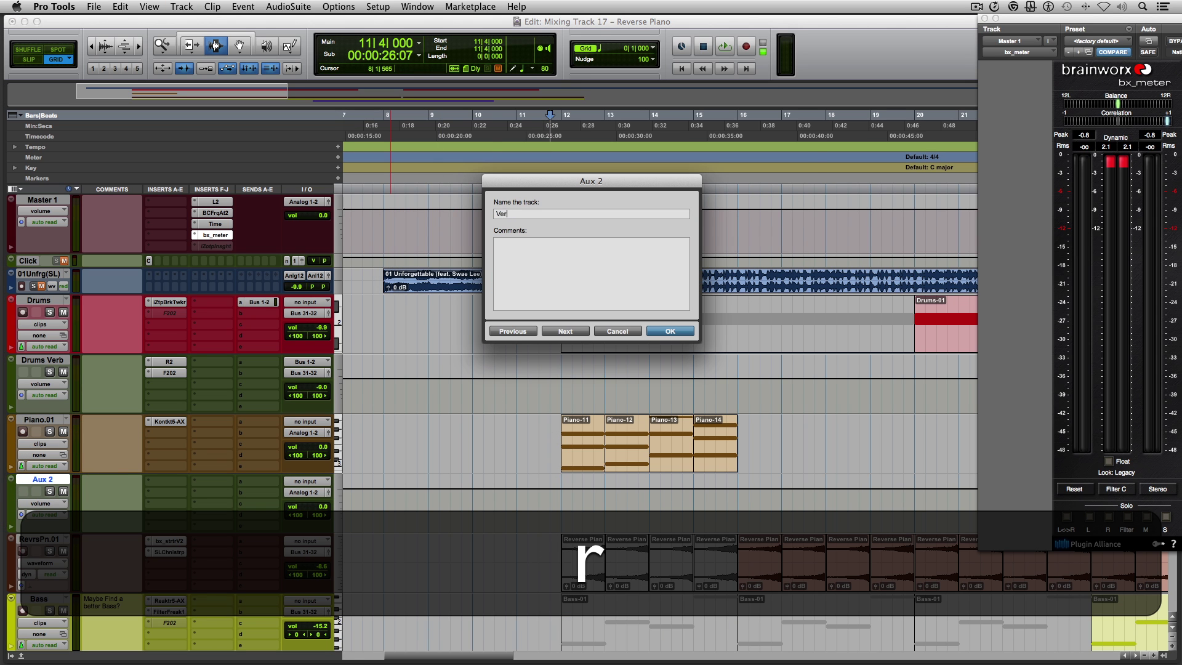
key("Return")
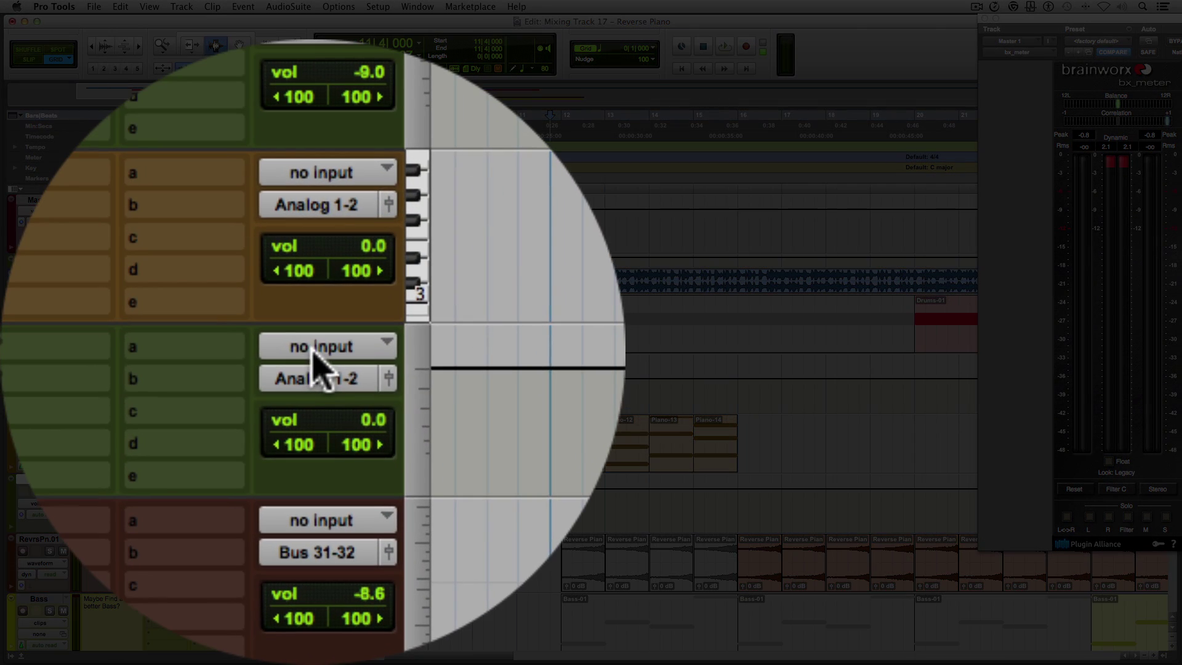
Step: Set the Verb track's input to Bus 3-4
left_click(302, 370)
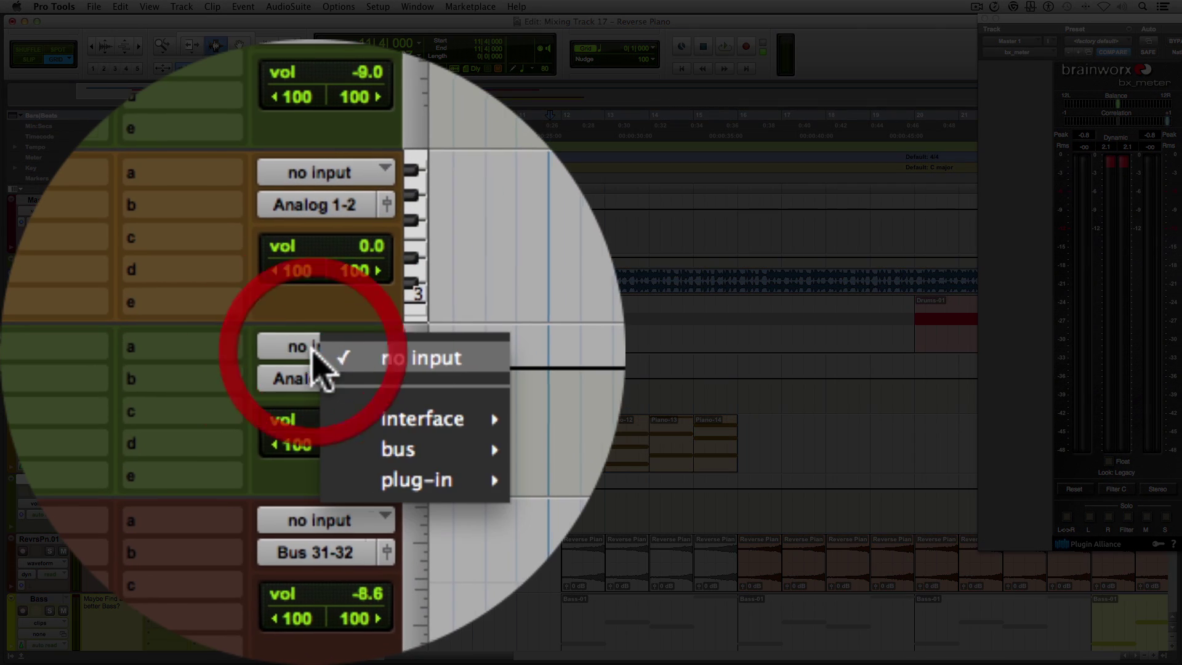
mouse_move(343, 361)
left_click(433, 23)
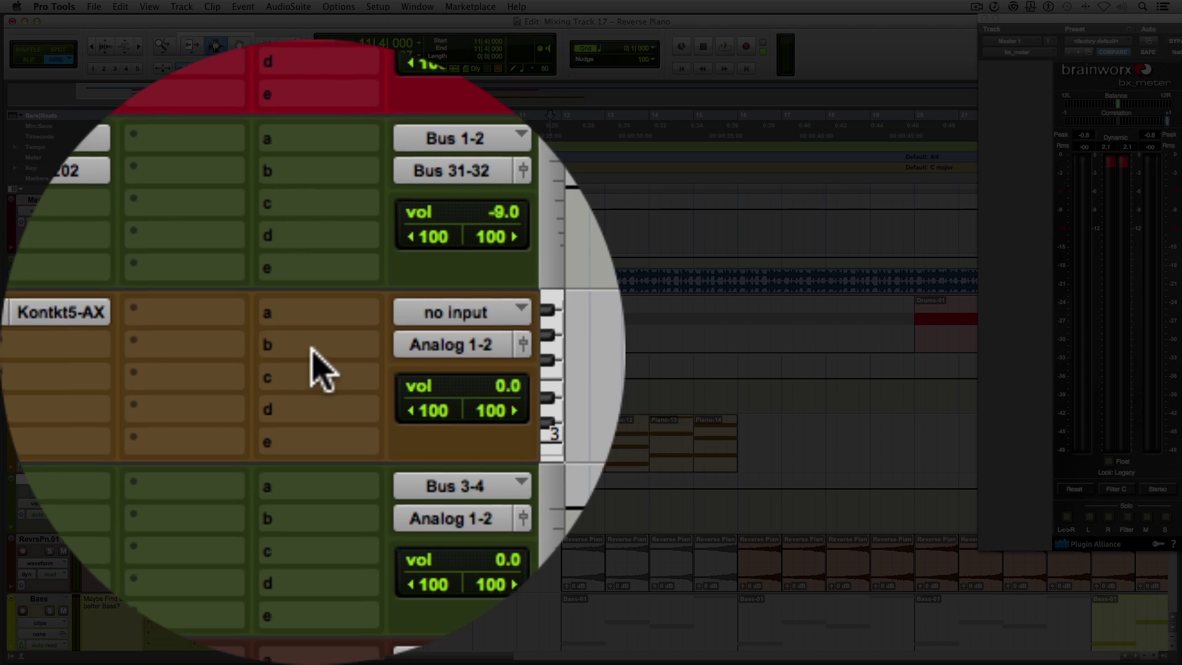
Step: Add a send from Piano.01 to Bus 3-4 (Stereo) with its level at 0.0, and save the session
left_click(312, 348)
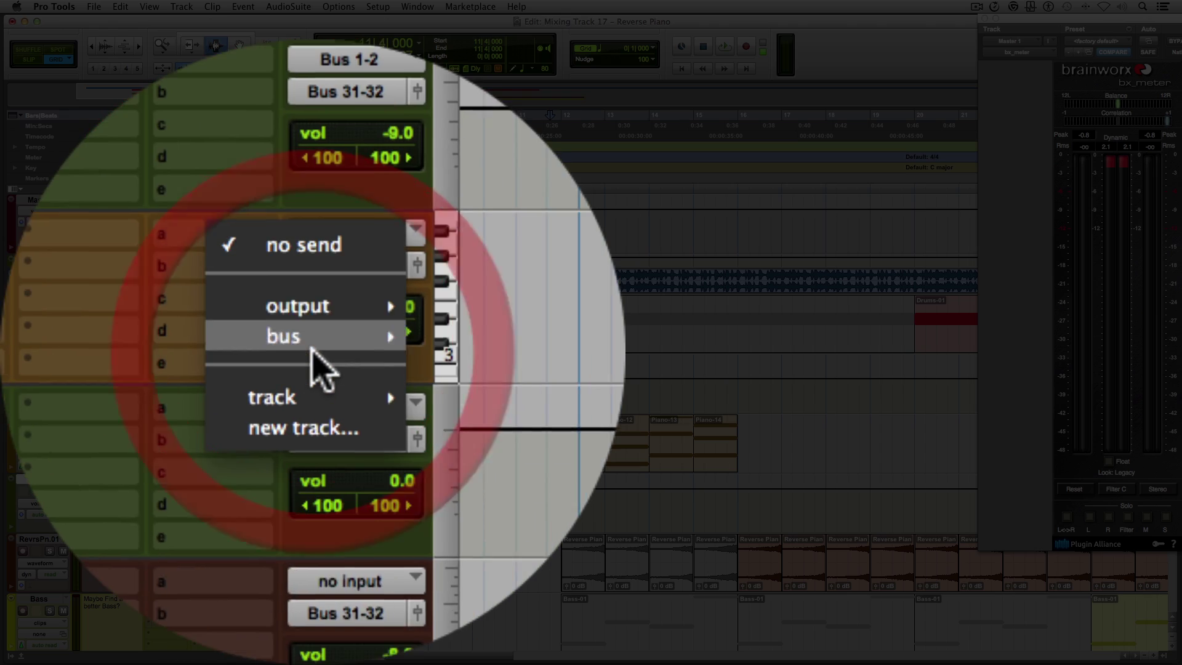
mouse_move(315, 361)
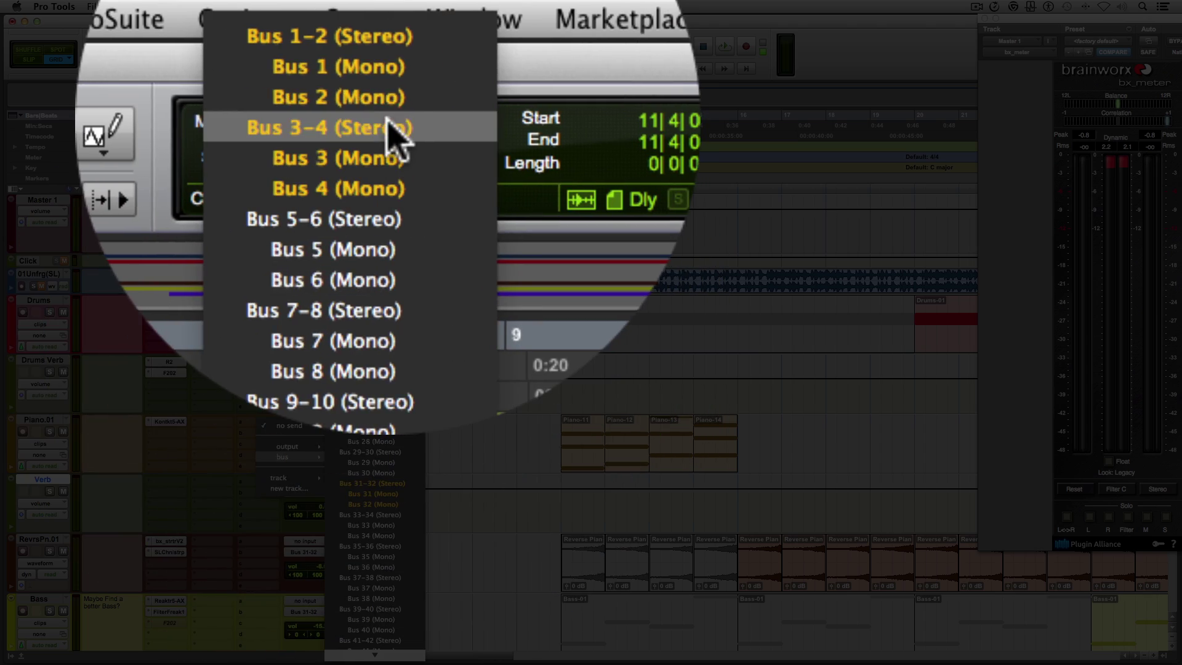
left_click(400, 43)
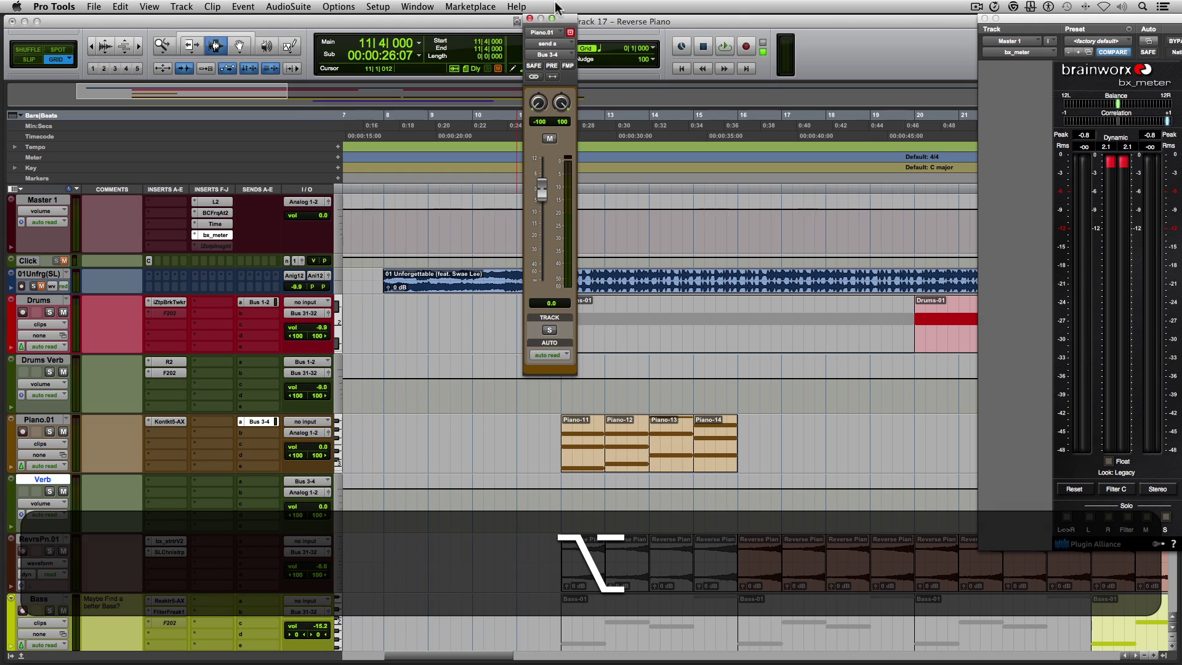
left_click(529, 18)
key("super+s")
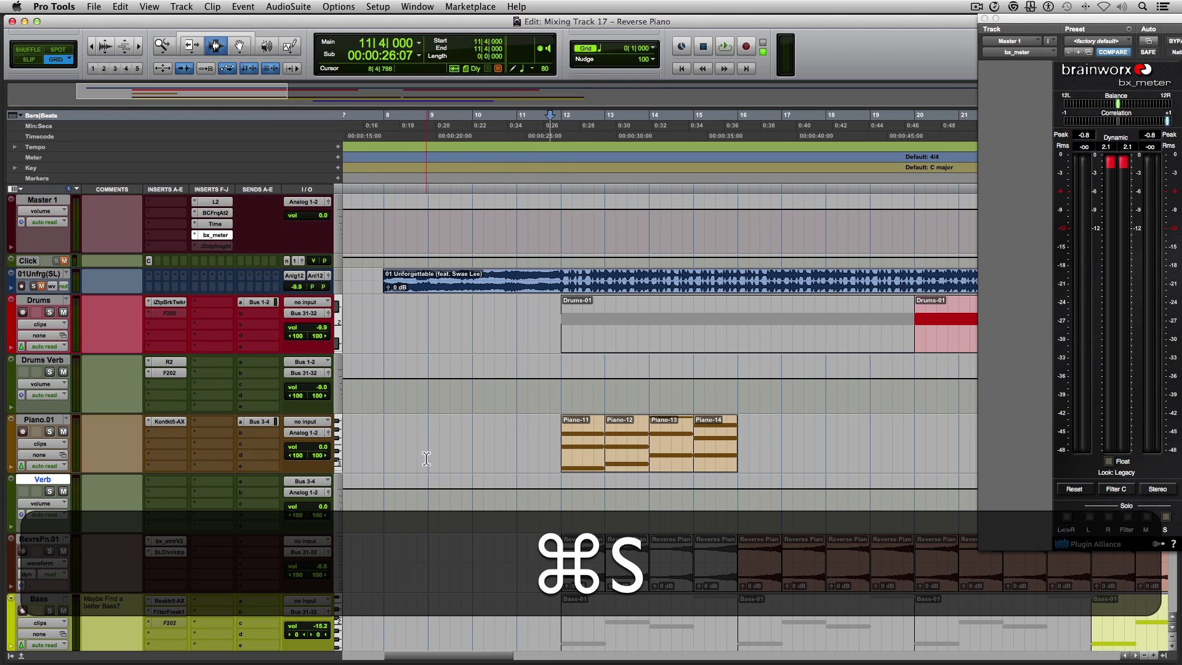
Step: Insert the stereo R2 reverb on the Verb track and load its Large Chamber preset Lge Chamb 2 (Drk)
left_click(164, 482)
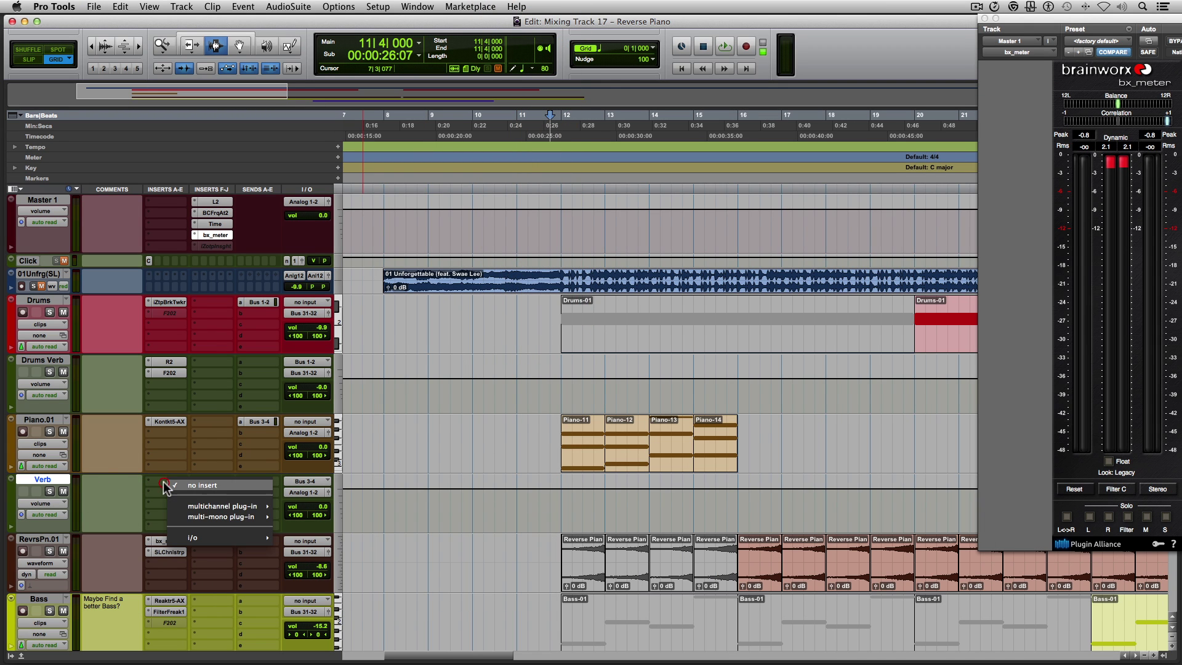
mouse_move(200, 505)
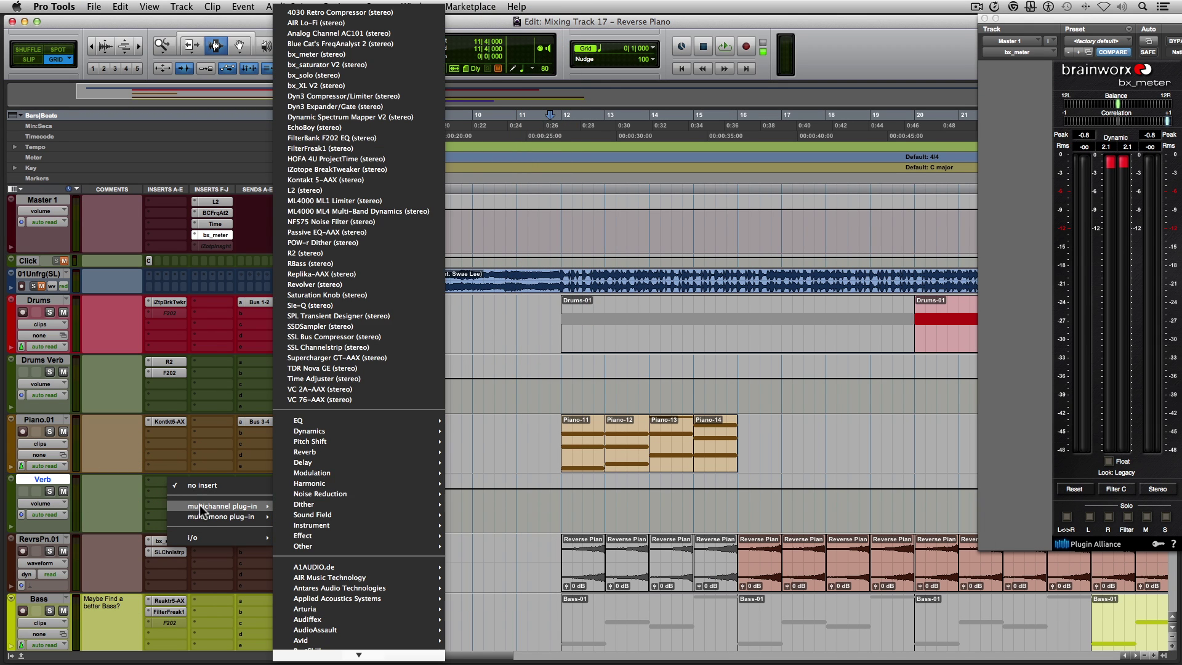
left_click(317, 252)
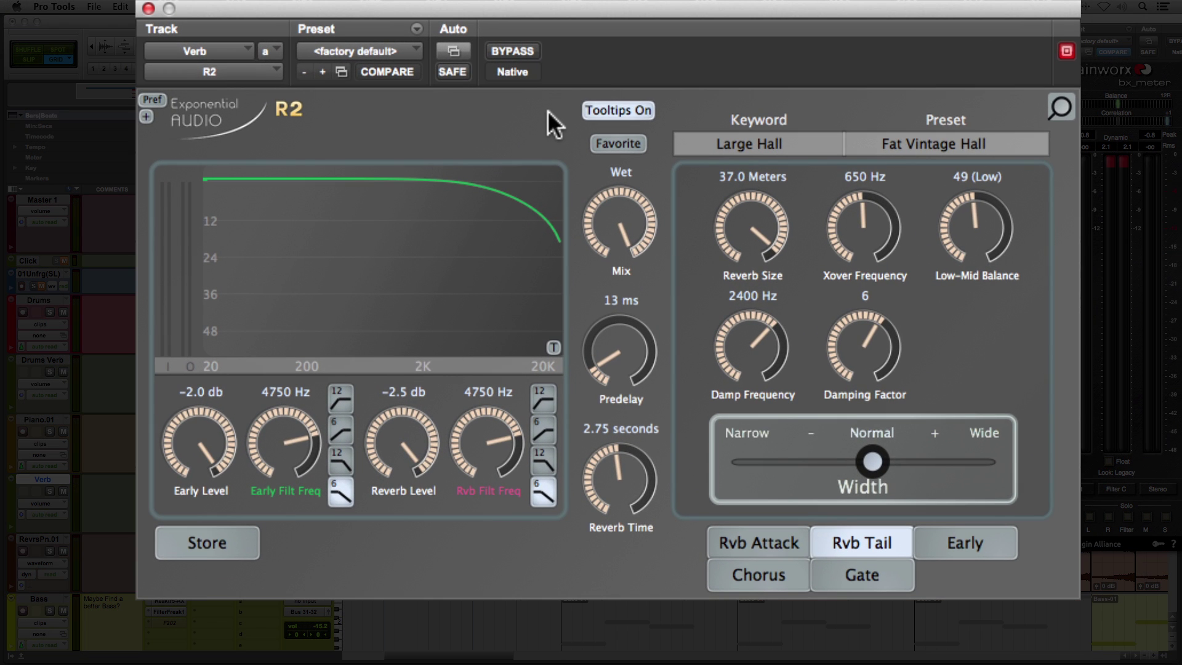
left_click(747, 148)
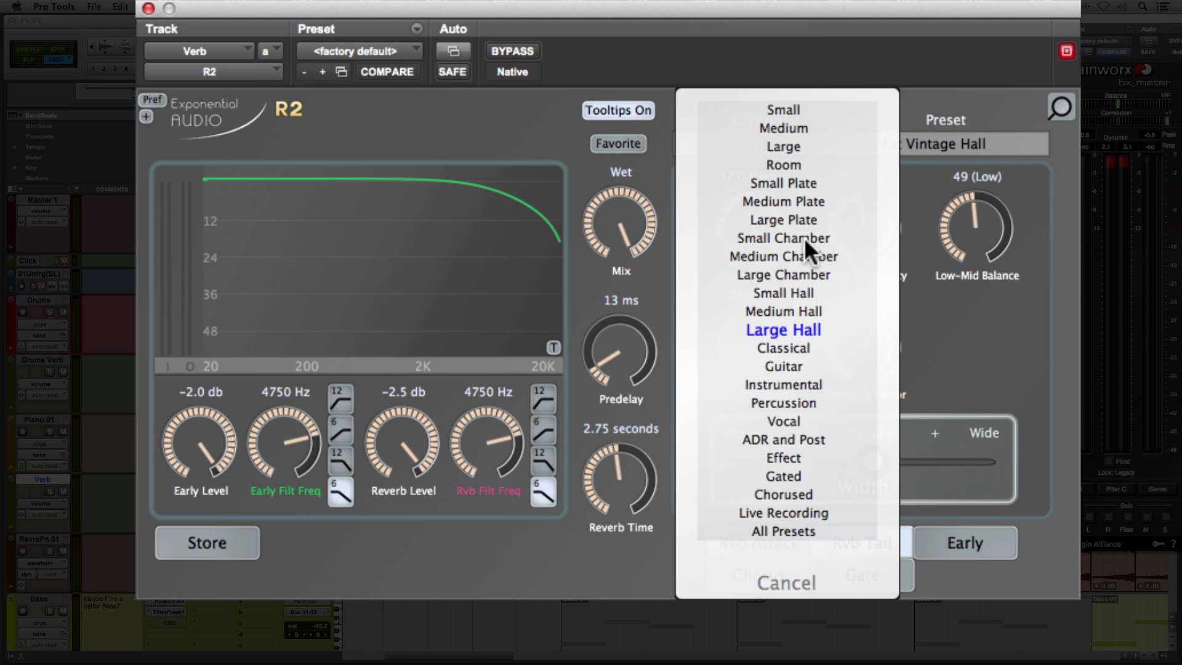
left_click(799, 274)
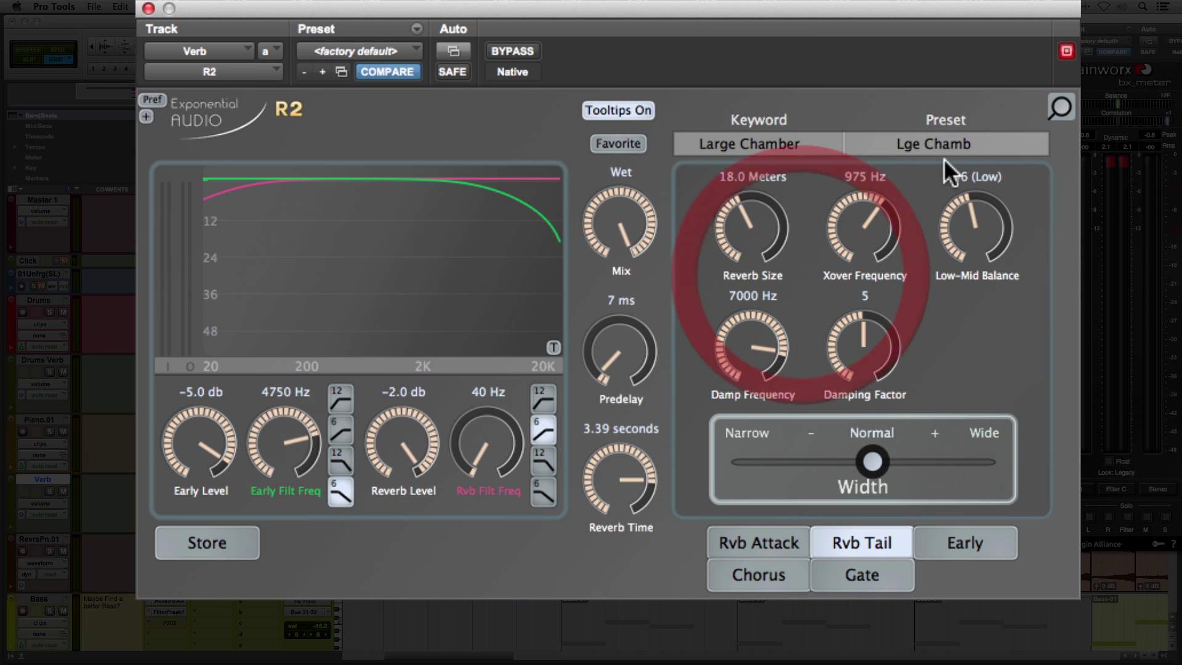
left_click(929, 142)
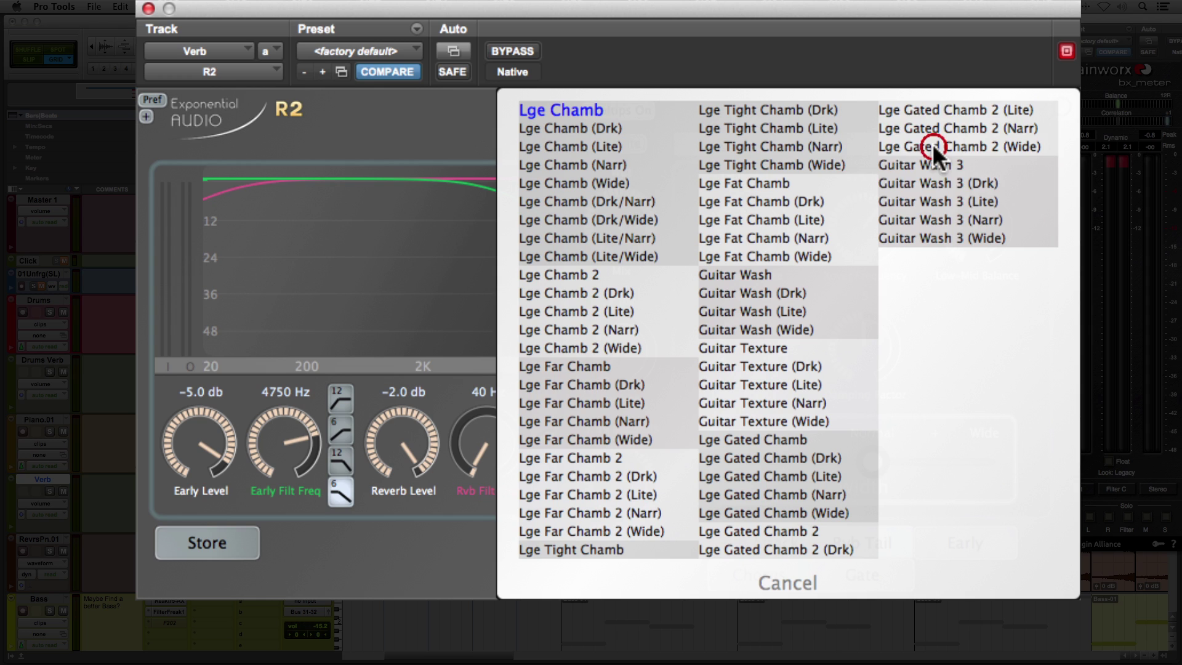
left_click(578, 291)
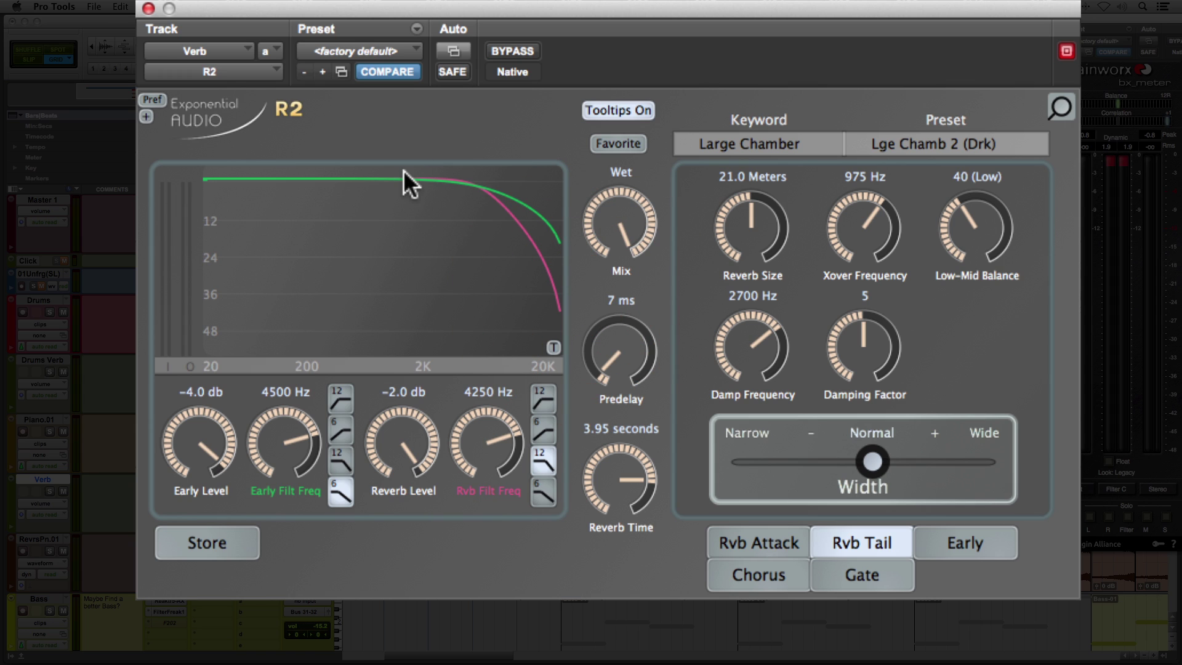
Step: Select the Piano.01 track, audition it through the R2 reverb and close the plug-in window
left_click(39, 419)
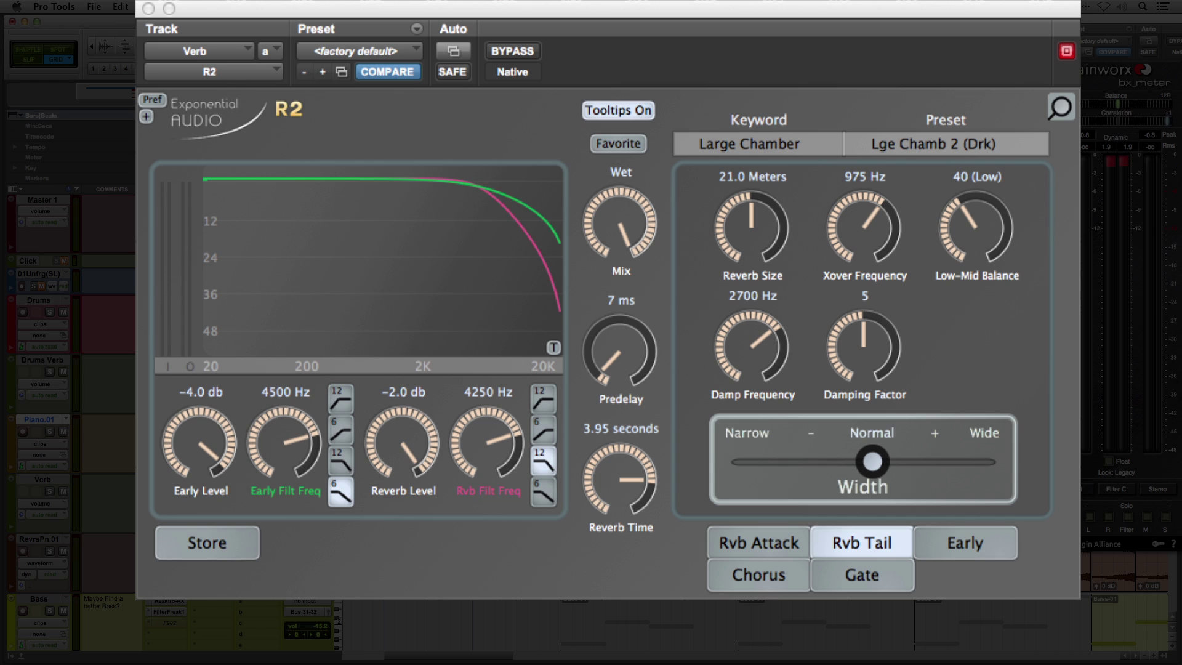
key("space")
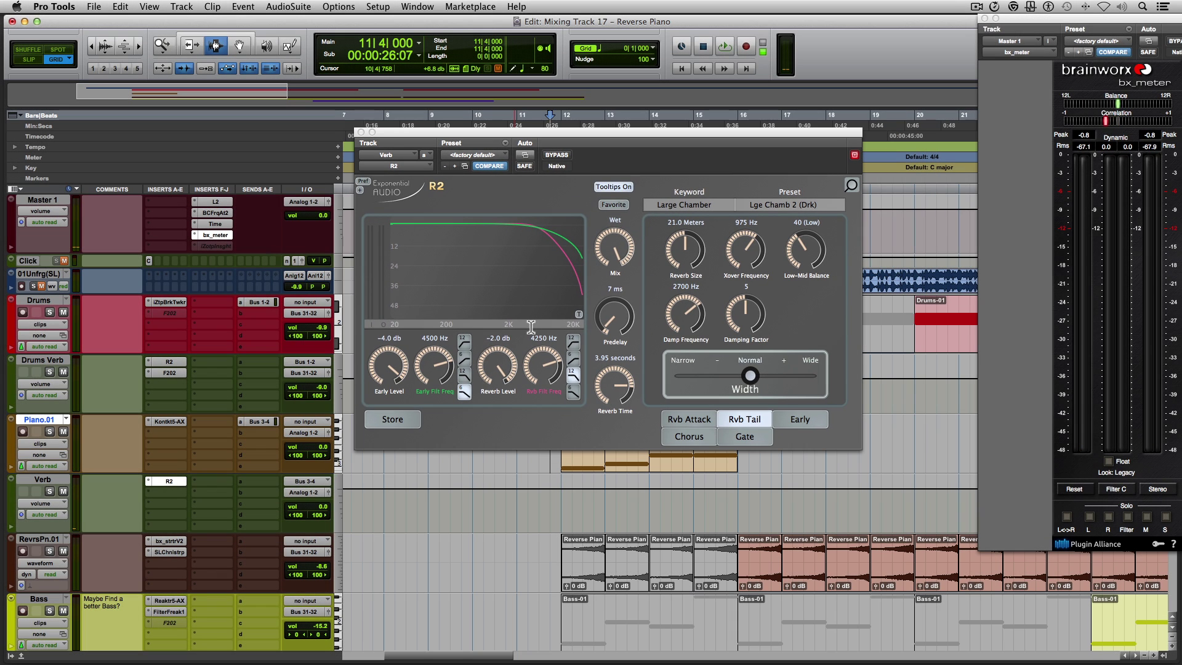
left_click(361, 133)
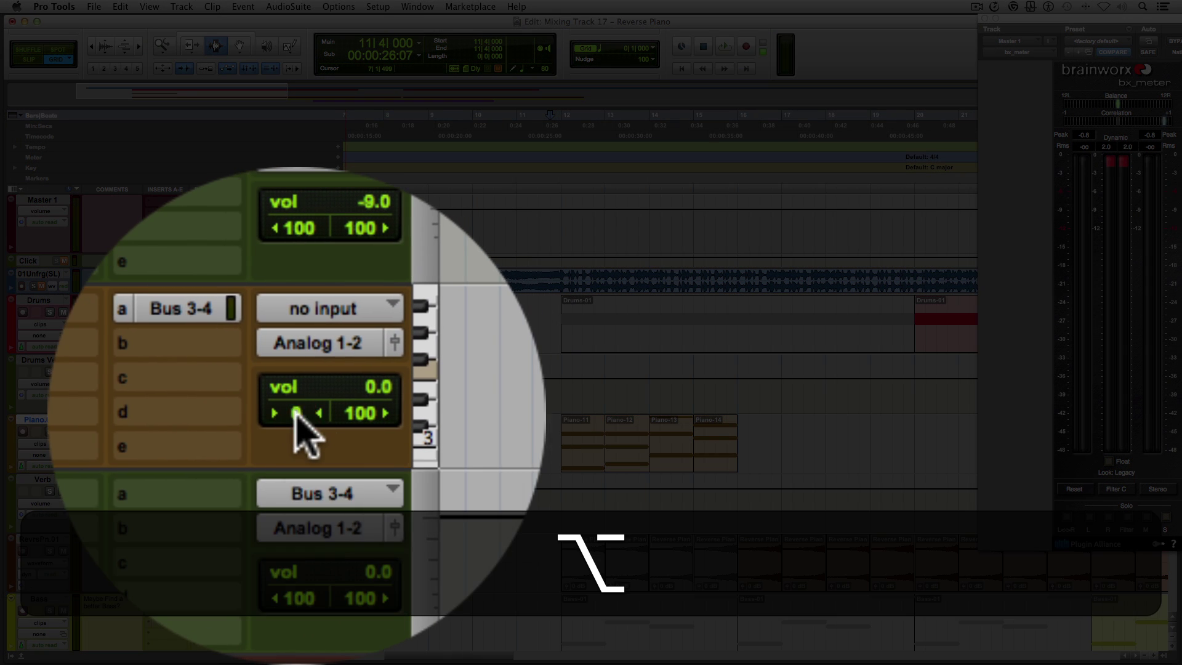
Step: Center both pan controls of Piano.01 at 0, play the piano part, and return the cursor to 11|4|000
left_click(320, 419, "alt")
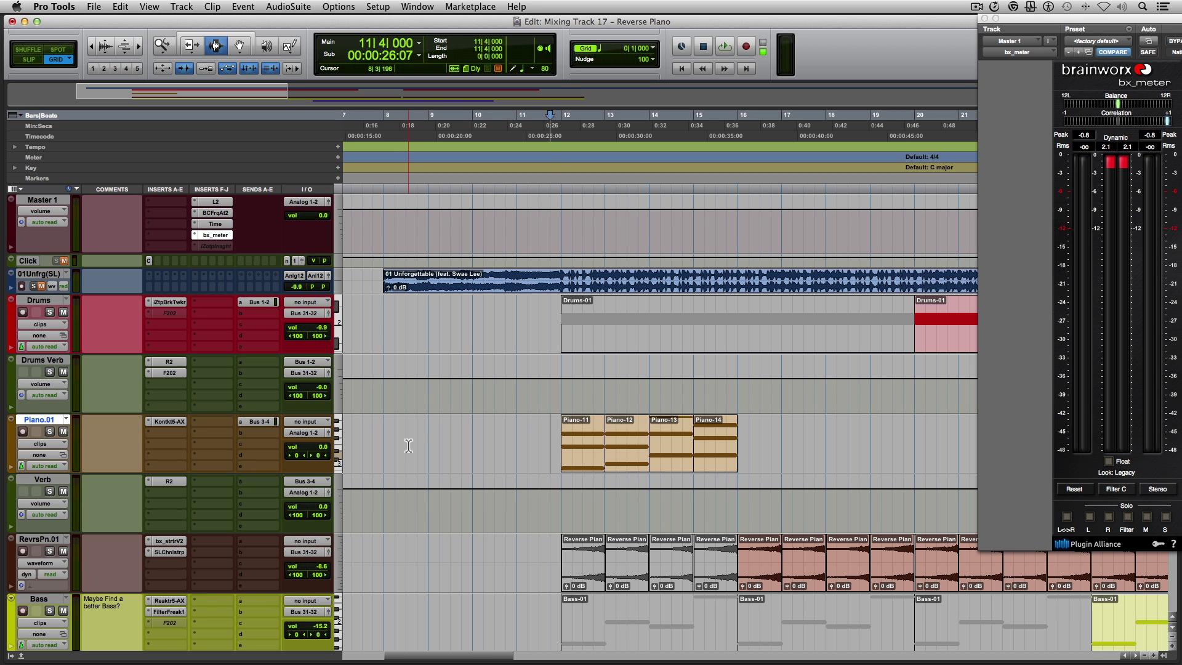
key("space")
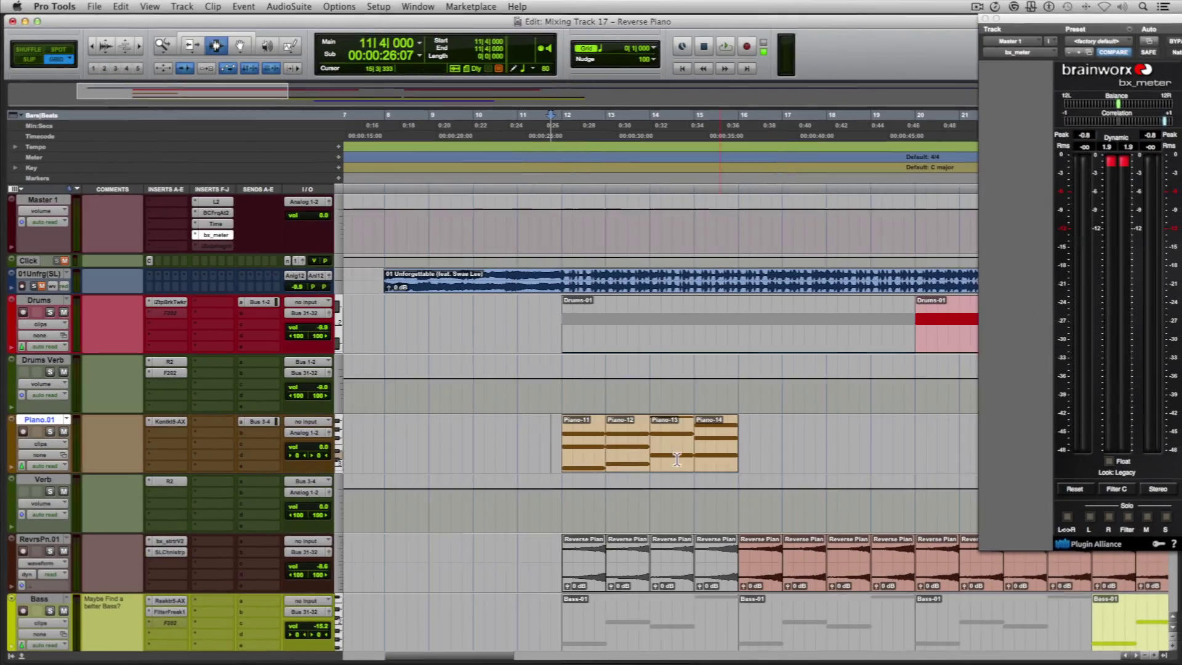
left_click(556, 437)
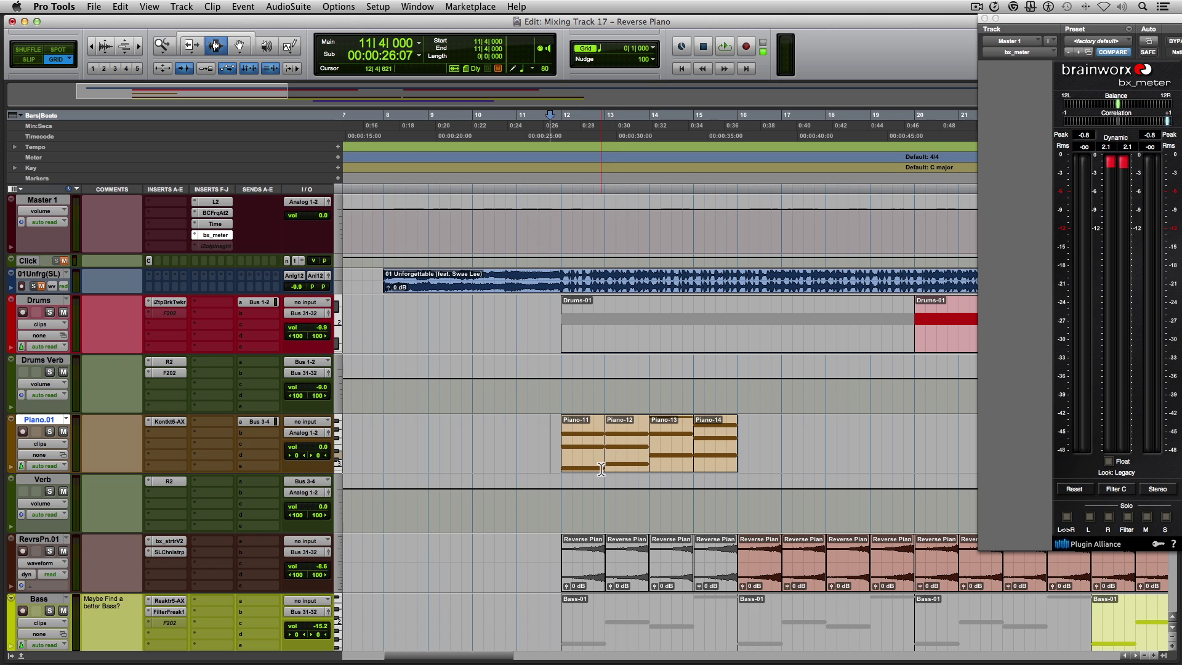
Step: Spread the Piano-11, Piano-12, Piano-13 and Piano-14 clips apart so they start at bars 2, 6, 10 and 14
key("F8")
left_click_drag(589, 456, 415, 434)
left_click_drag(899, 455, 598, 456)
scroll(928, 449, "right", 5)
left_click_drag(813, 449, 634, 450)
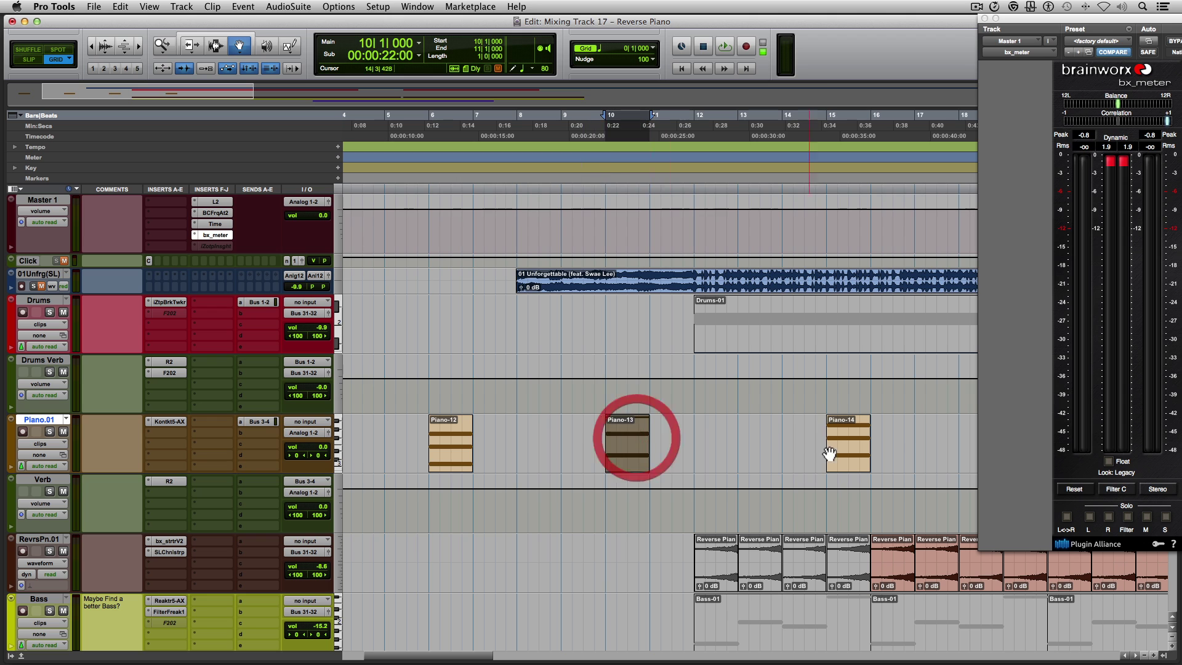
left_click_drag(851, 454, 818, 453)
scroll(453, 445, "left", 5)
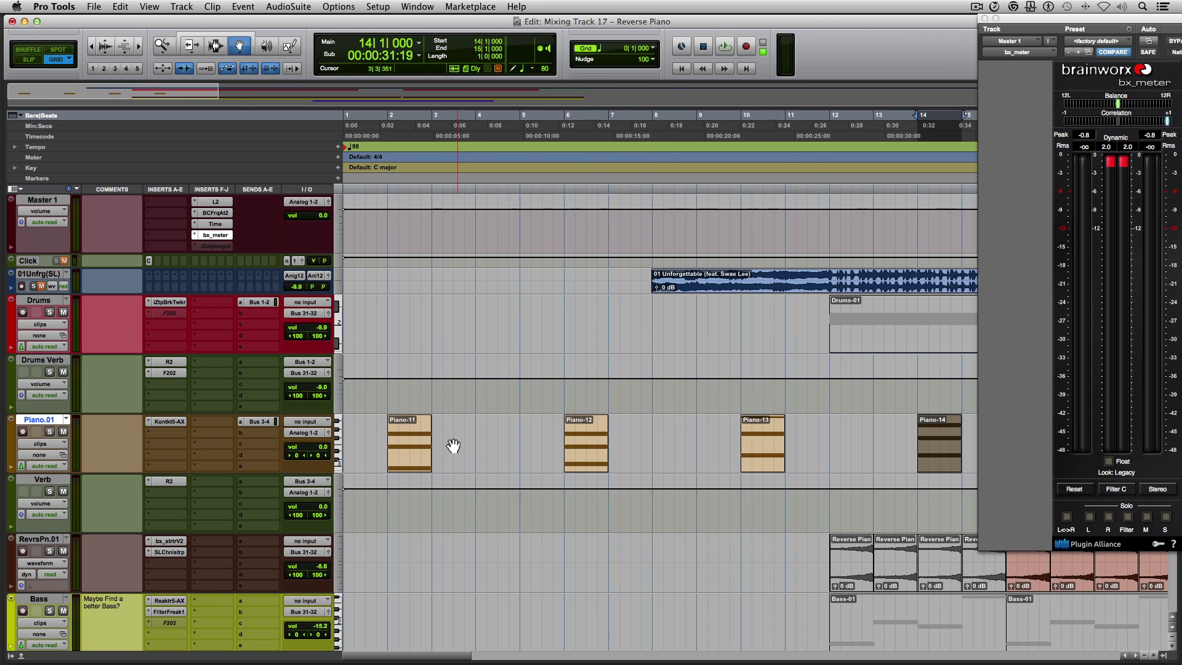
Step: Lengthen all the Piano.01 chord notes by about one bar in the MIDI editor and close the editor
key("F7")
left_click(382, 436)
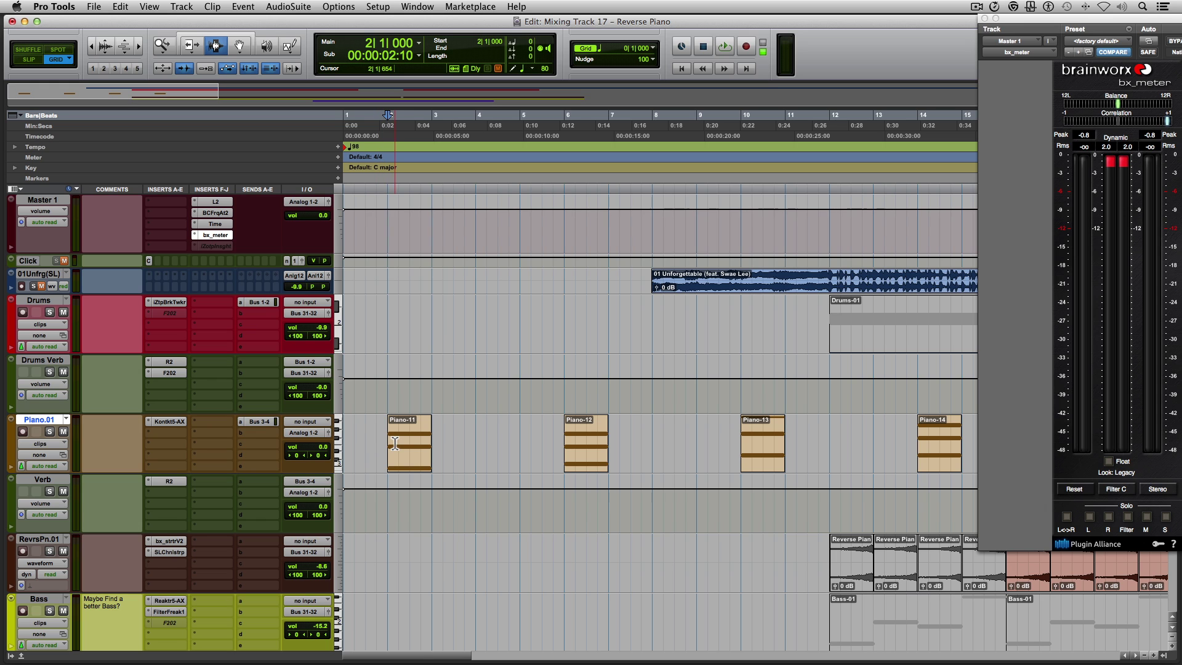
key("F8")
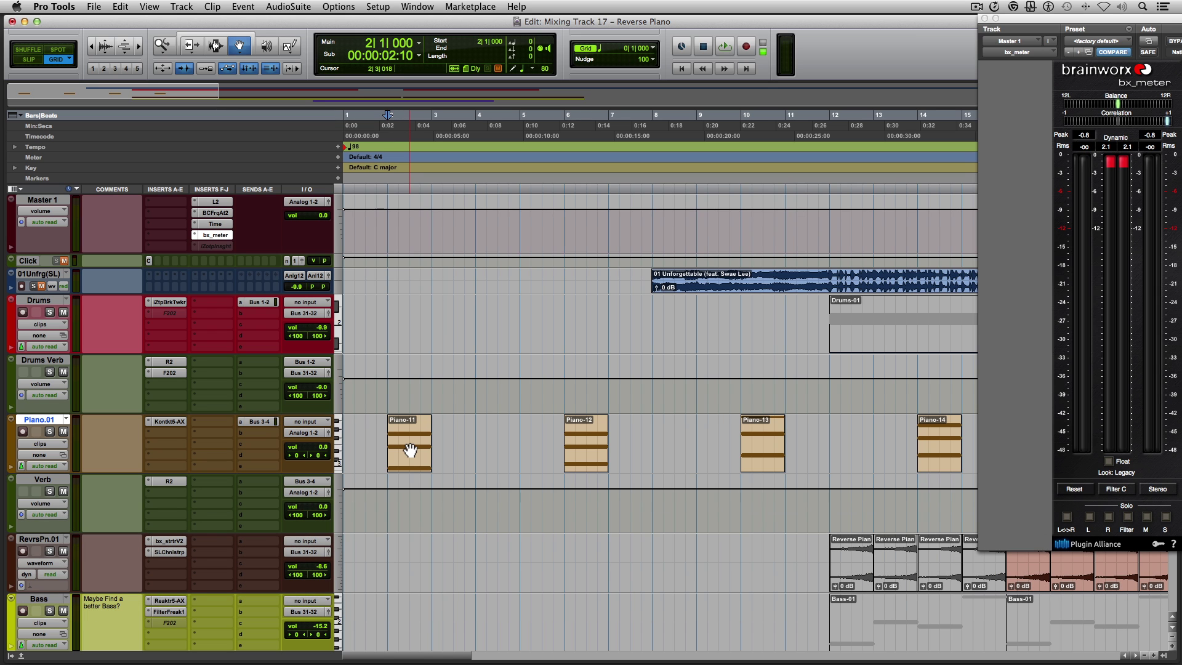
left_click(410, 450)
key("super+a")
double_click(410, 450)
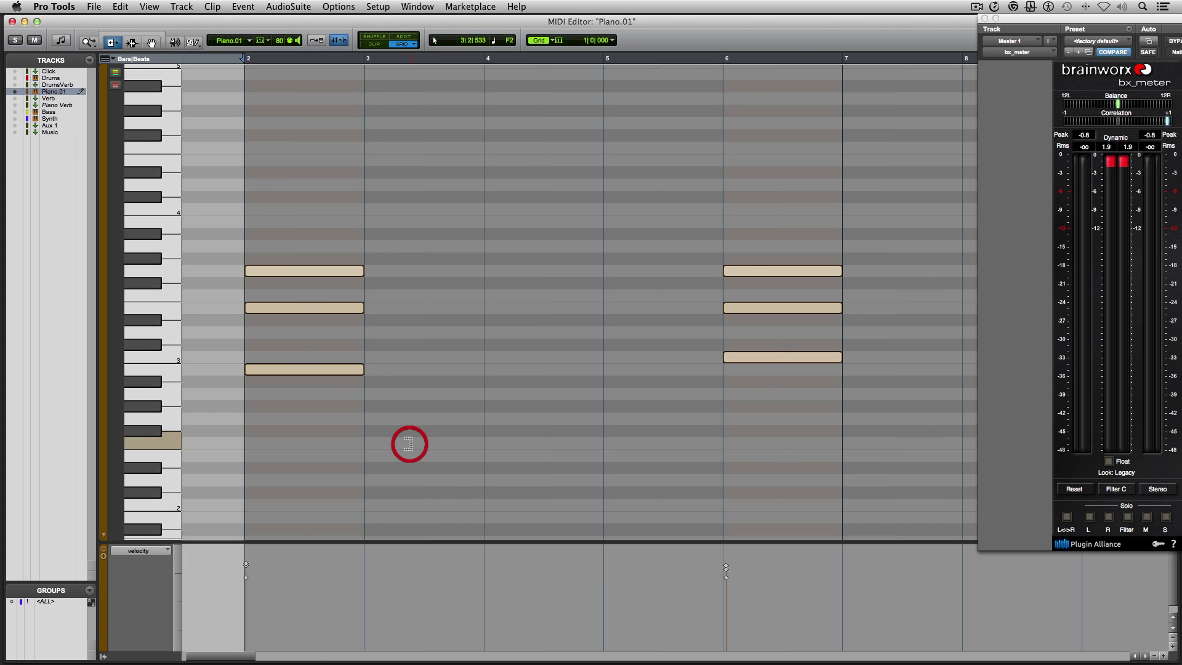
key("F6")
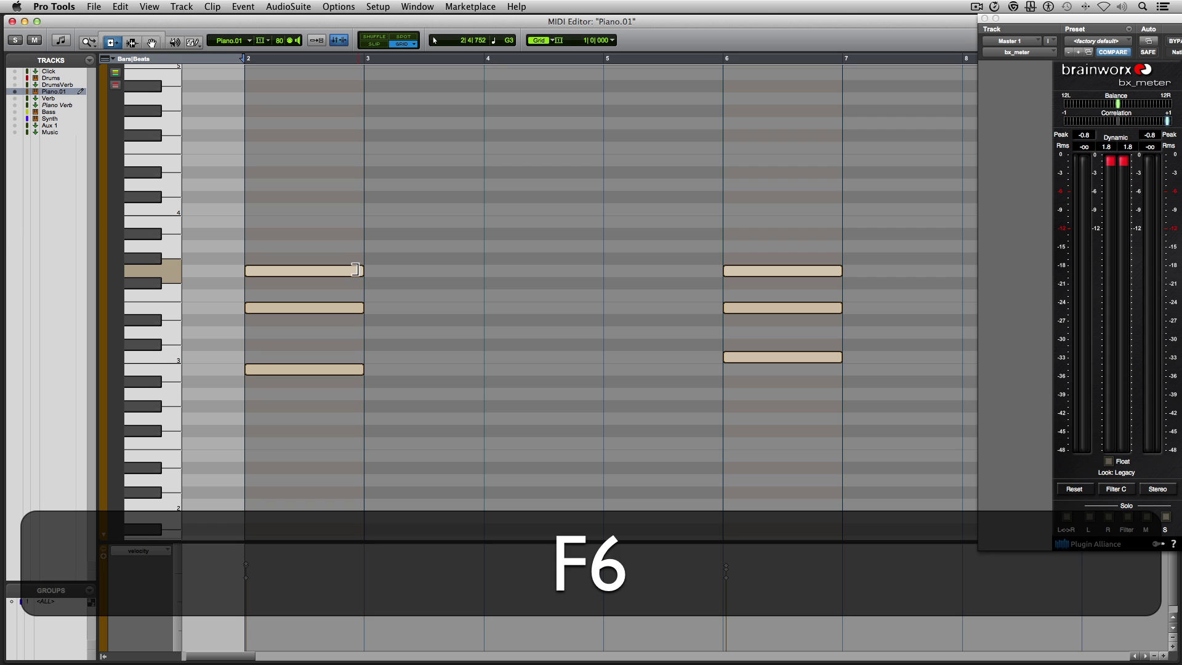
left_click_drag(362, 271, 464, 276)
key("super+w")
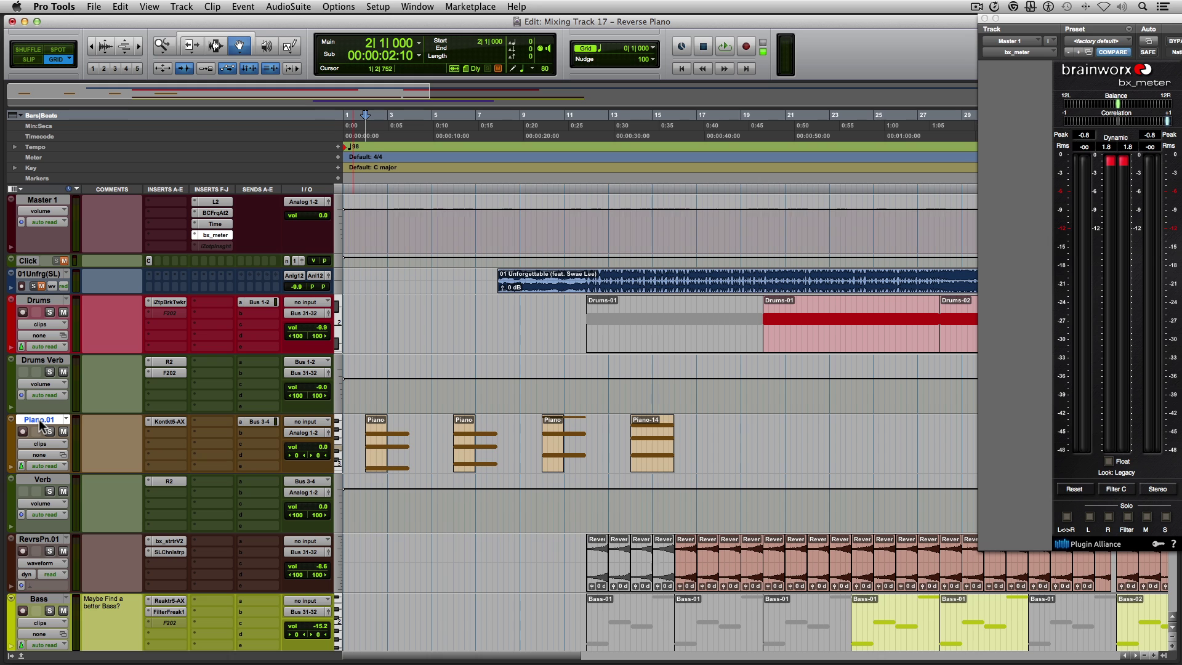
Step: Create one new stereo audio track and name it Piano MD
key("shift+super+n")
key("shift+super+Right")
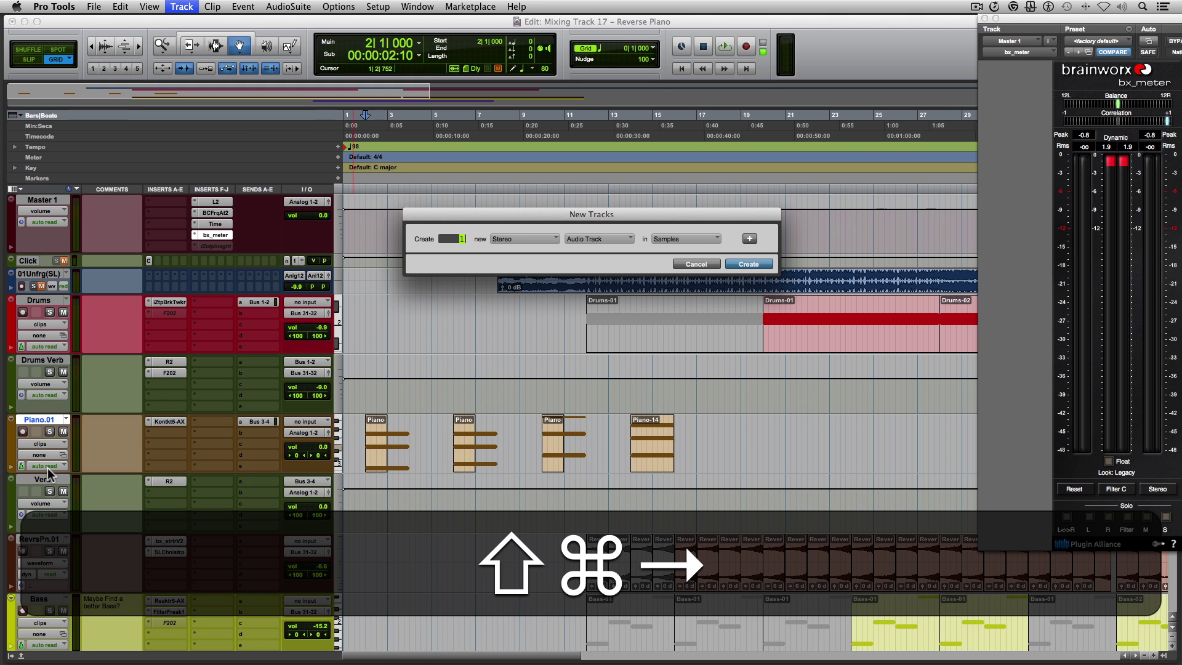
key("super+Down")
key("super+Up")
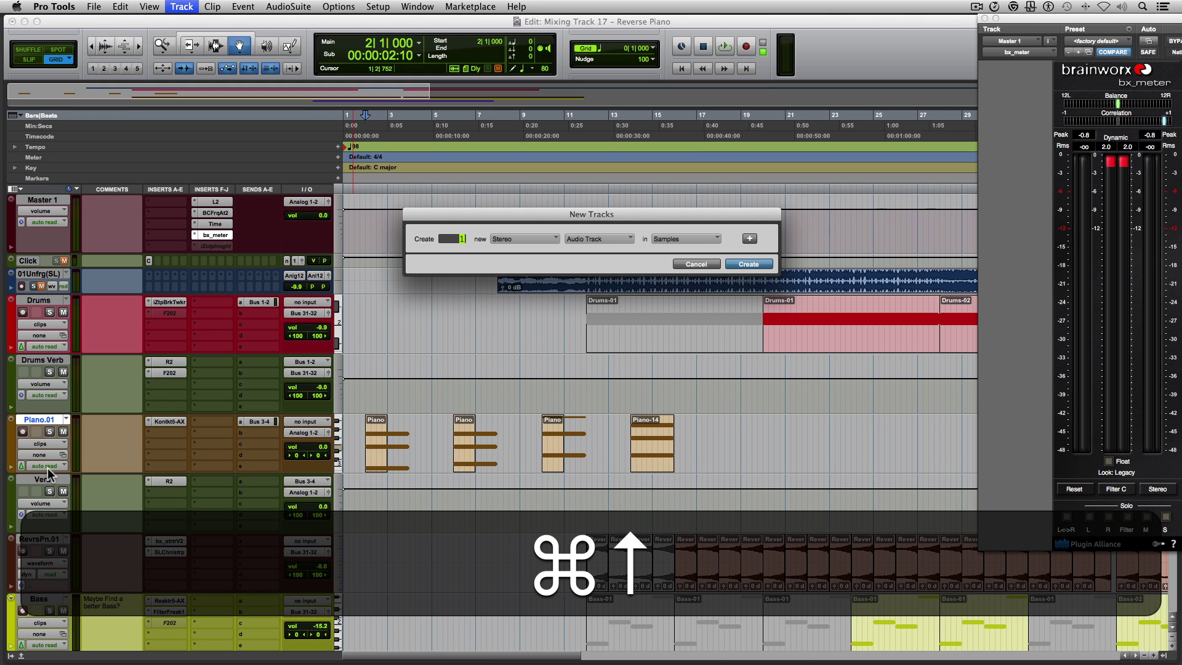
key("Return")
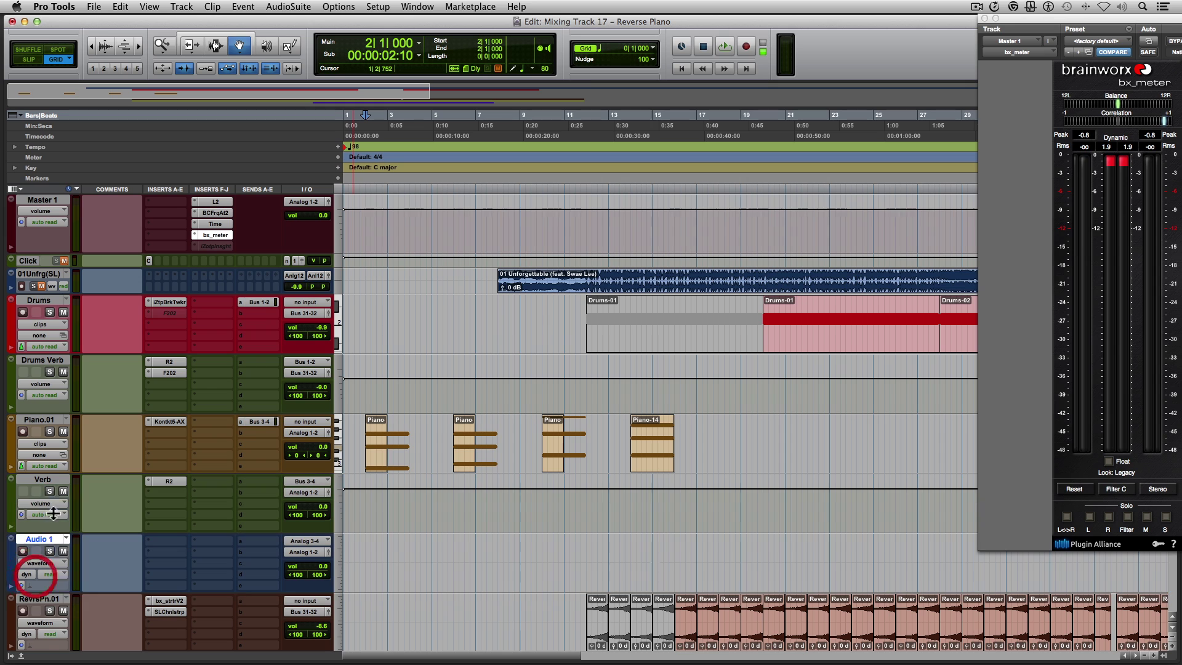
double_click(44, 540)
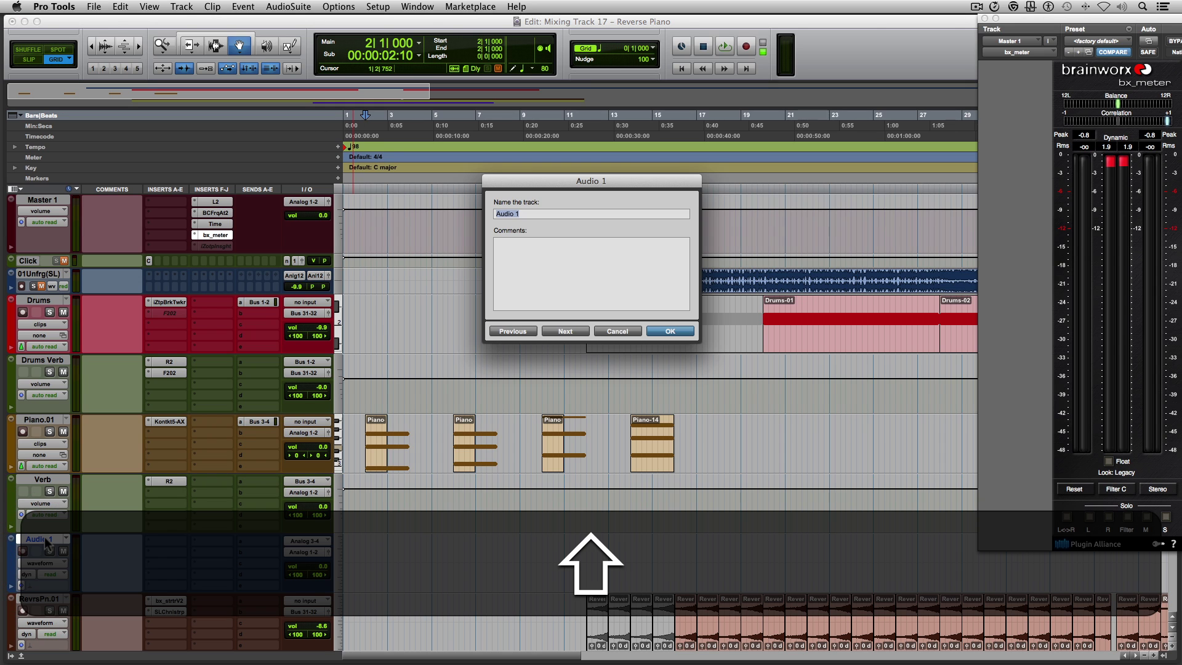
type("Piano MD")
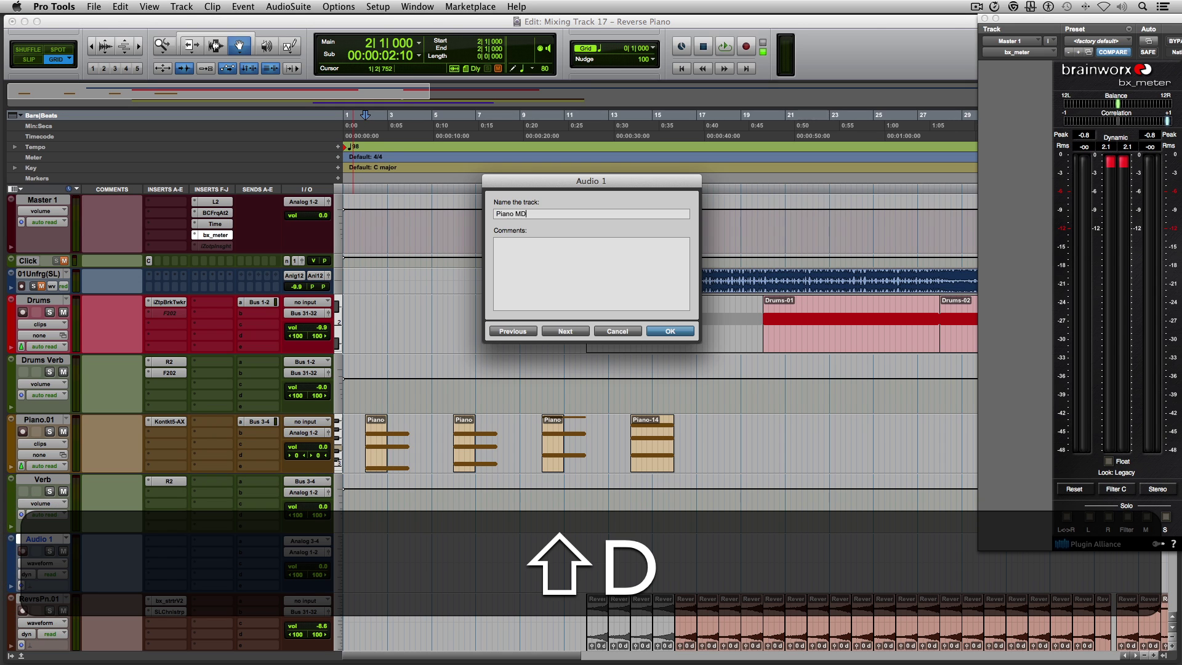
key("shift+Return")
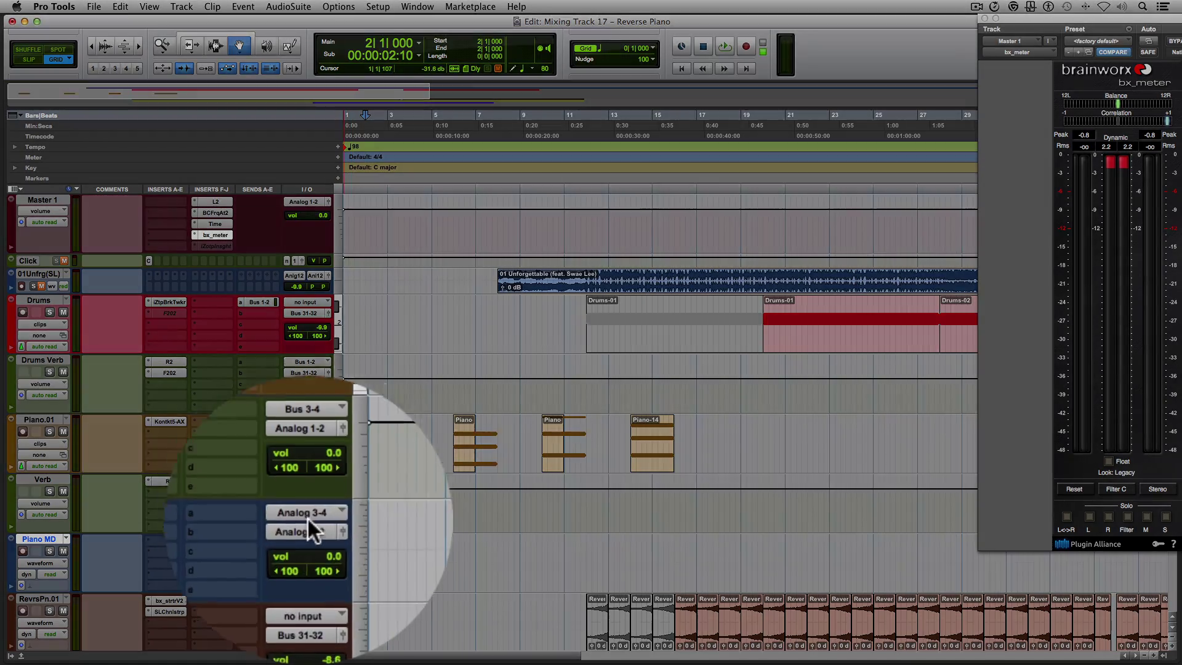
Step: Set the input of the Piano MD track to Bus 5-6 (Stereo)
left_click(307, 541)
mouse_move(339, 552)
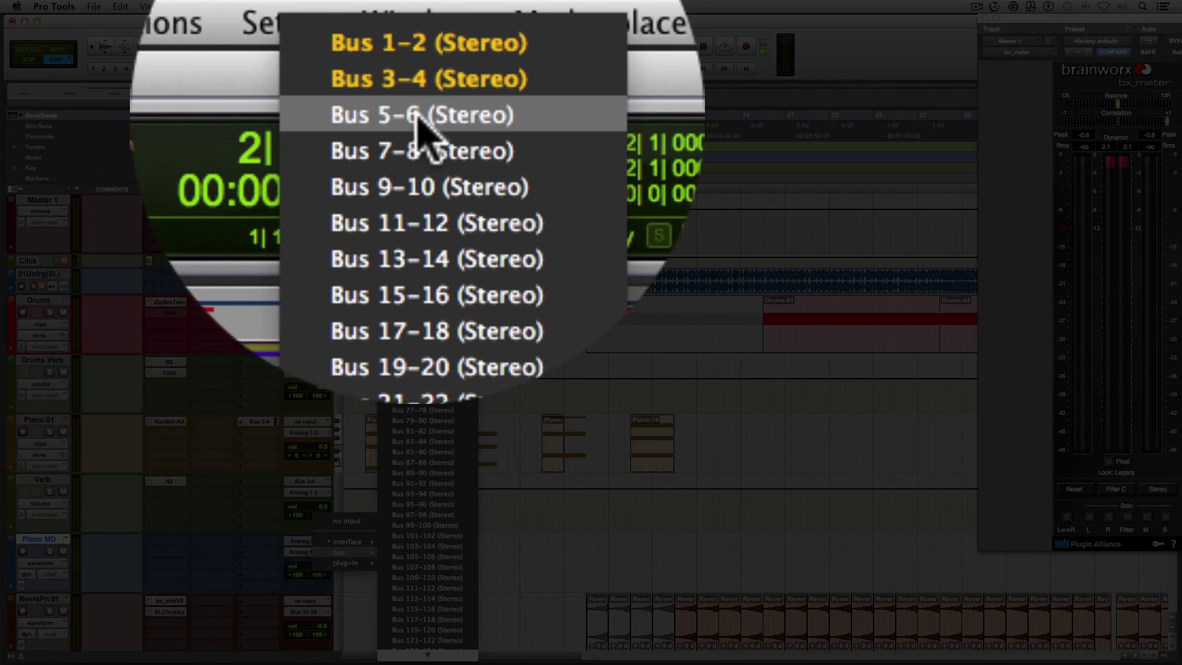
left_click(417, 35)
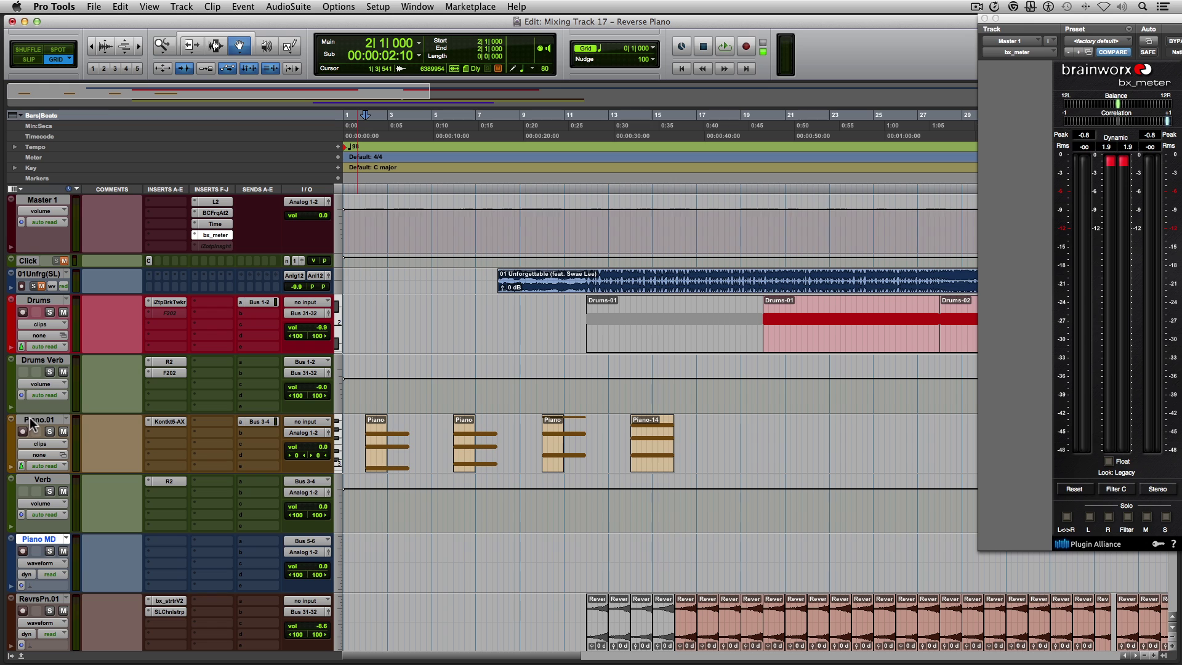
Step: Route the outputs of both the Piano.01 and Verb tracks to Bus 5-6
left_click(29, 420)
left_click(38, 479, "shift")
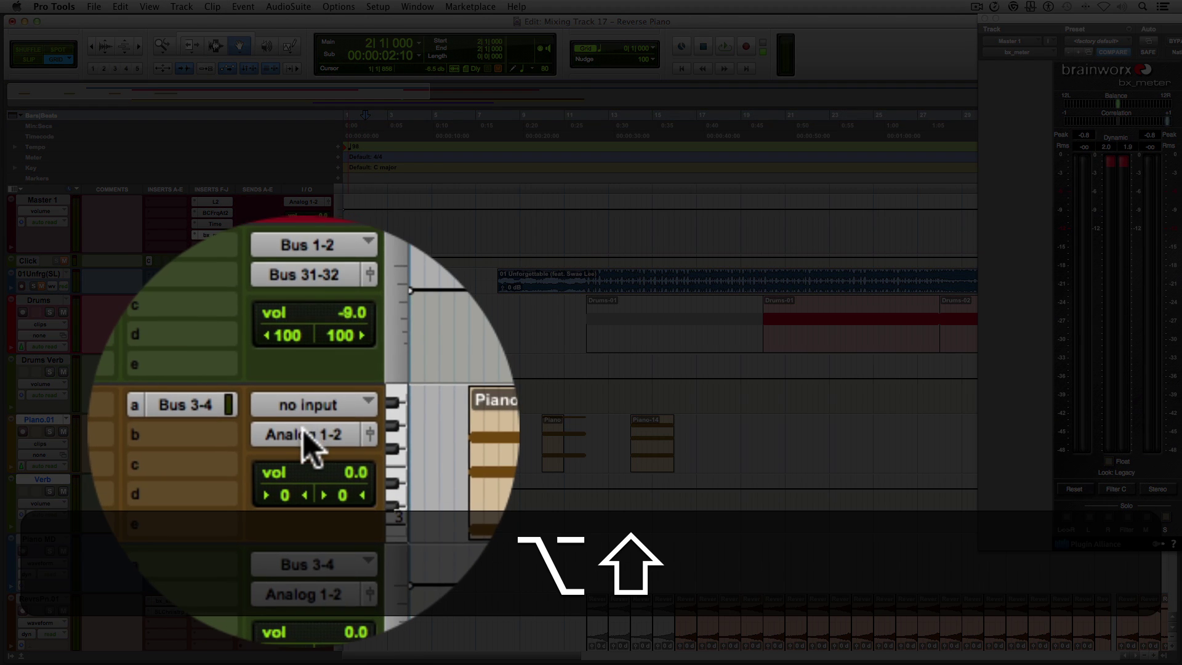
left_click(301, 434, "alt+shift")
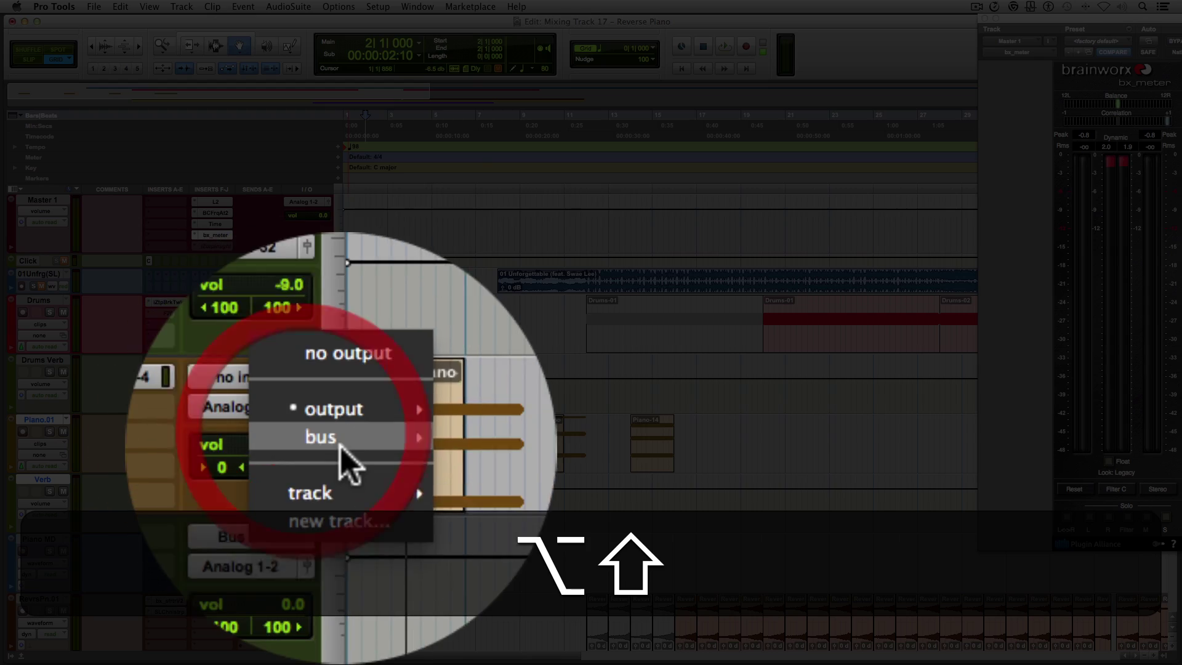
mouse_move(341, 444)
left_click(404, 200, "alt+shift")
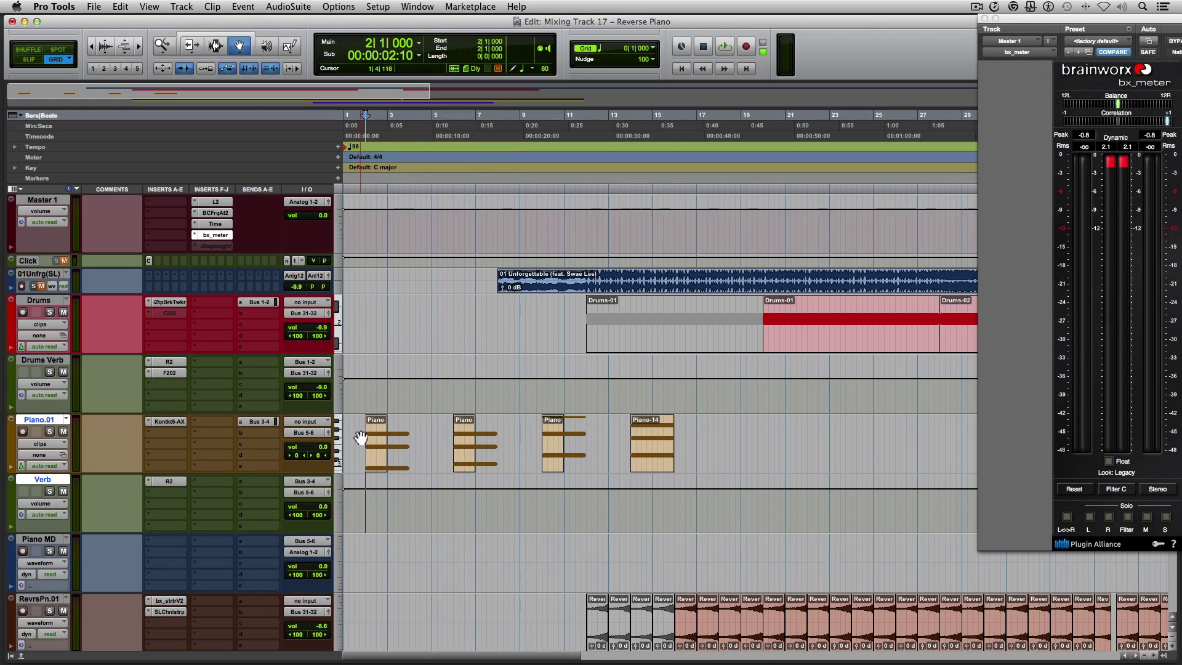
Step: Solo Piano.01, Verb and Piano MD, arm Piano MD for recording from 1|4|000, and save the session
key("F7")
left_click(362, 434)
key("super+s")
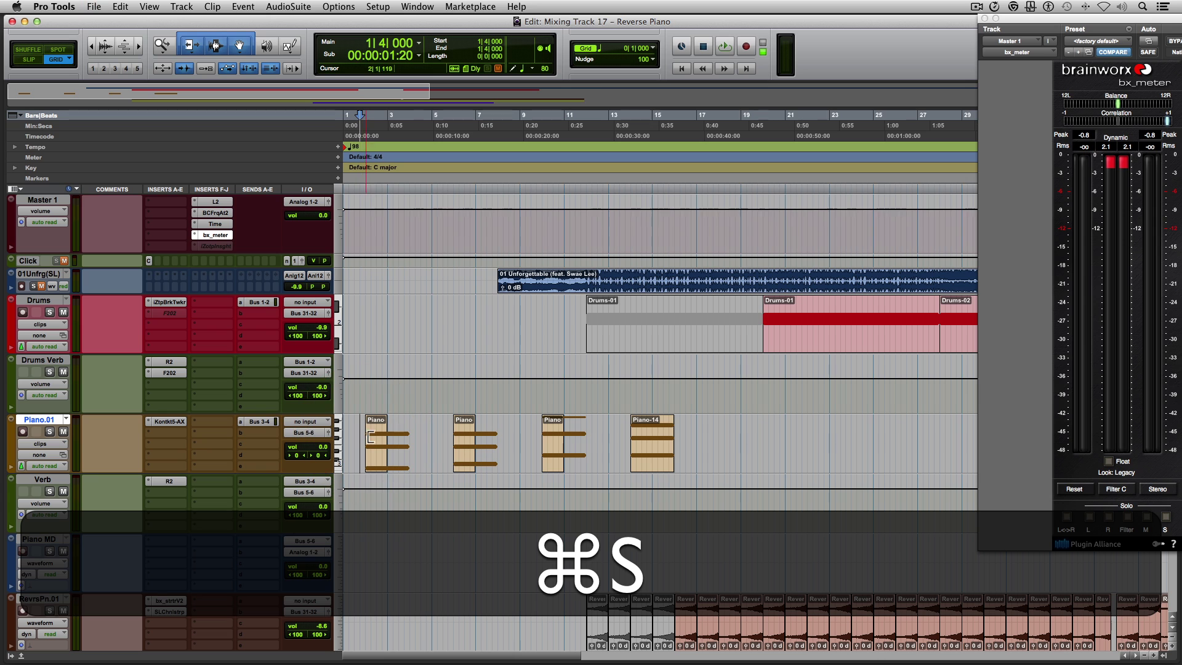
key("shift")
left_click(50, 539, "shift")
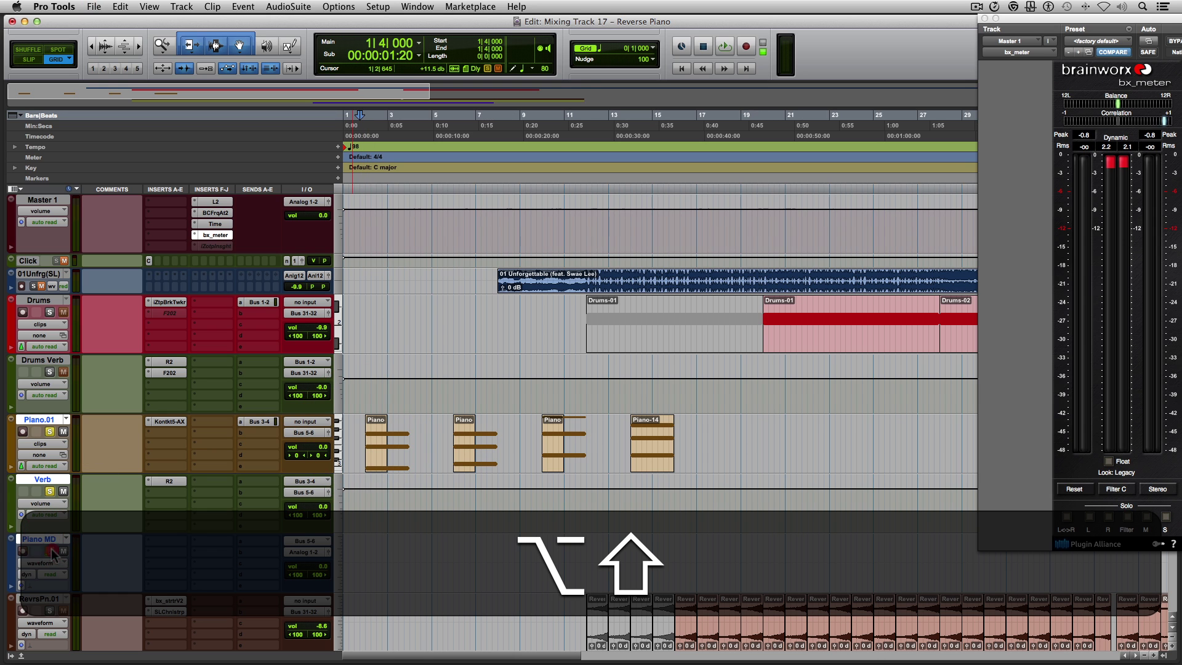
left_click(50, 550, "alt+shift")
key("super+s")
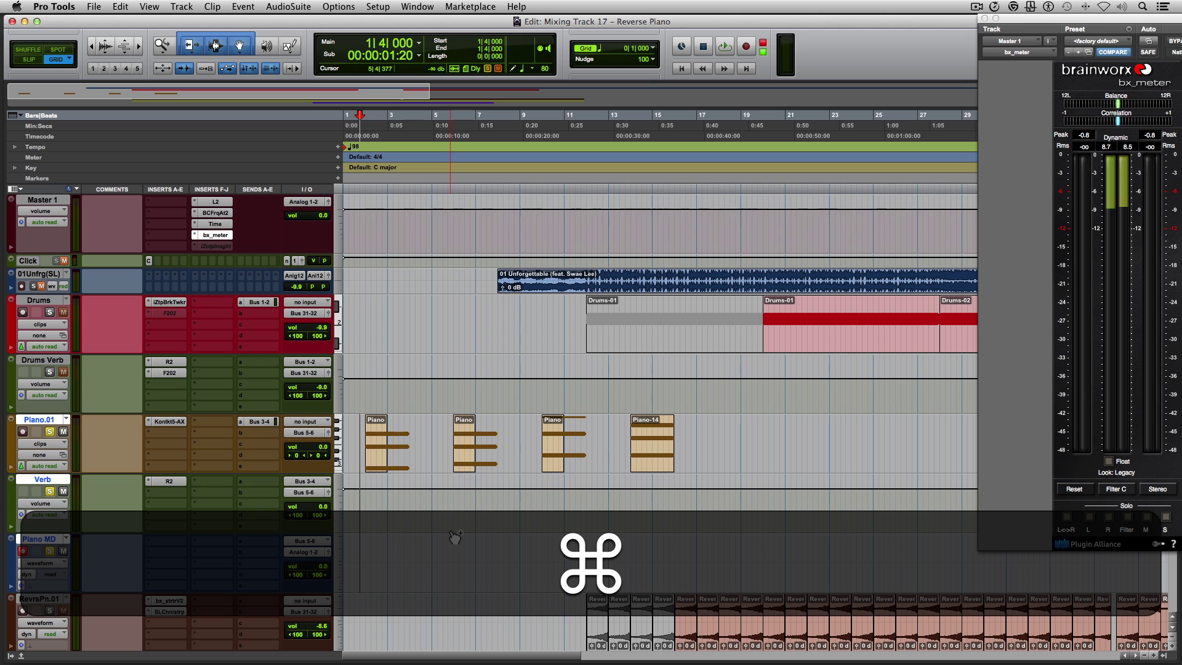
Step: Record the four piano chords with their reverb tails onto Piano MD, and clear the solos and record arming
key("super+space")
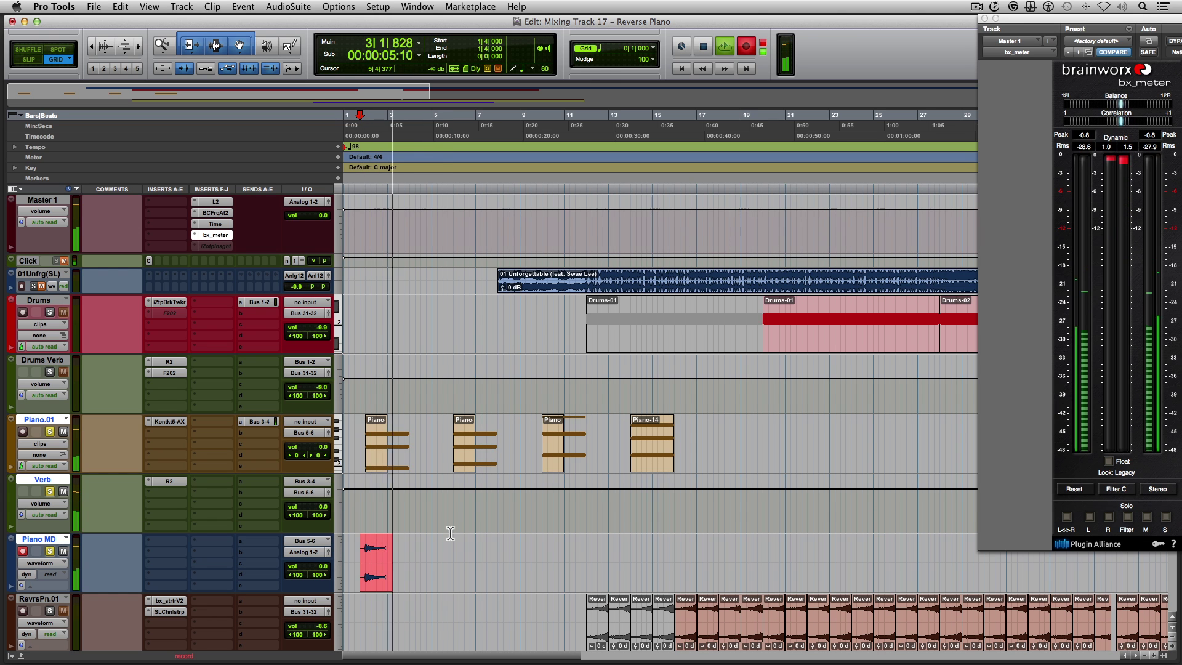
left_click(976, 7)
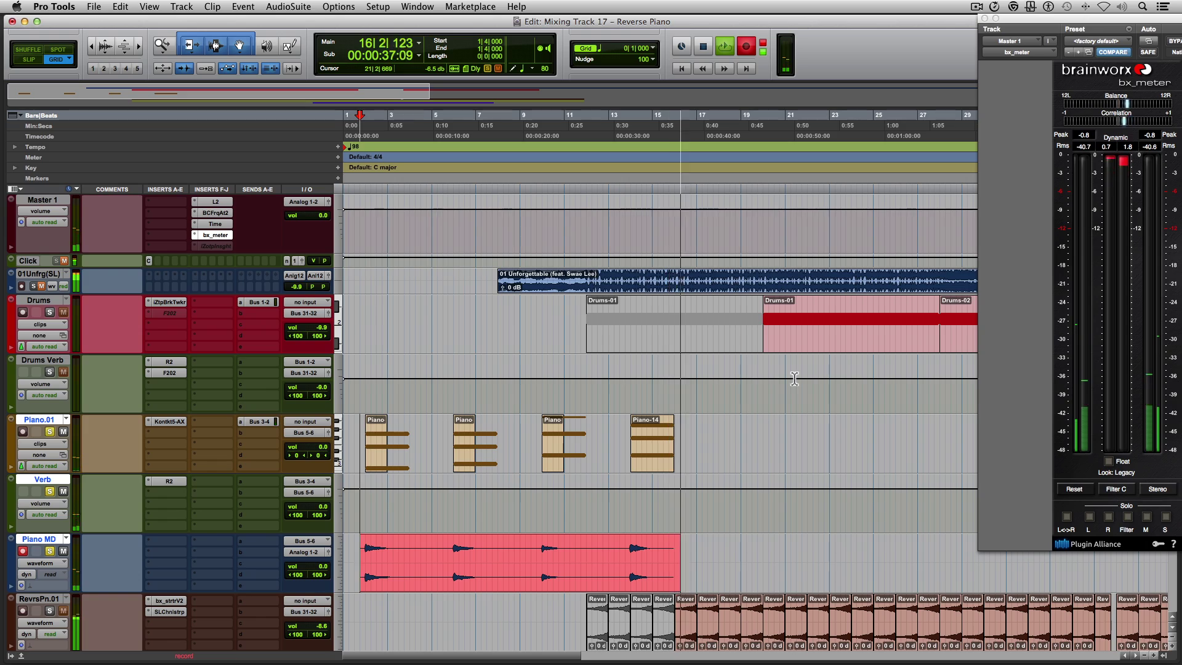
key("space")
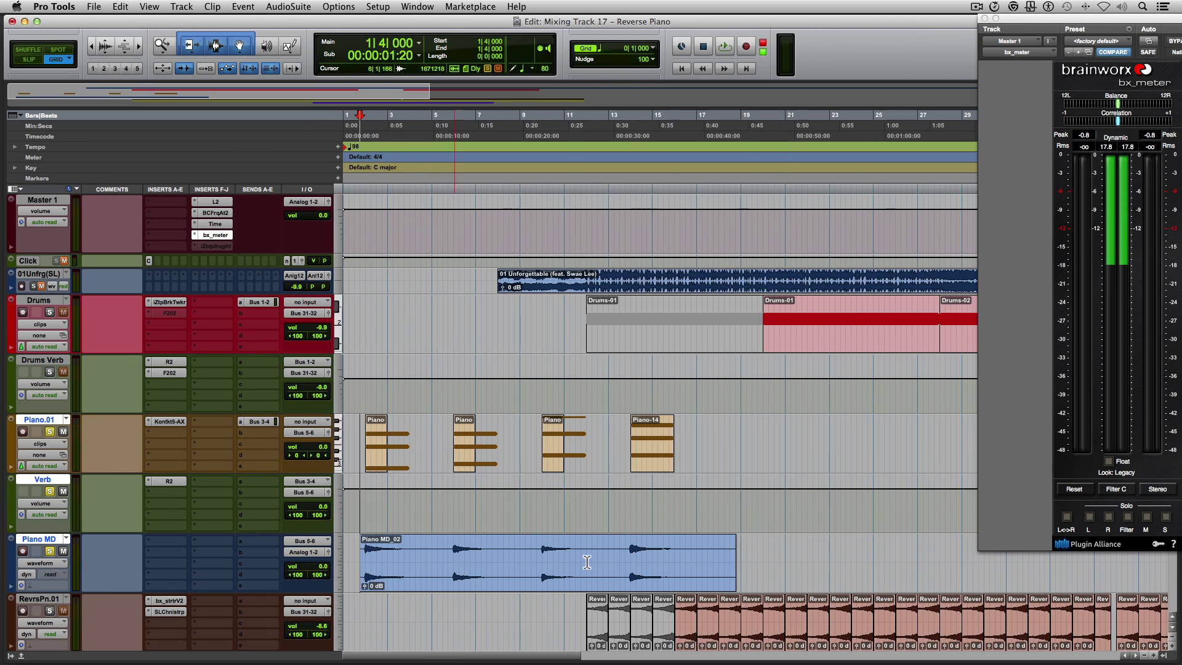
key("alt")
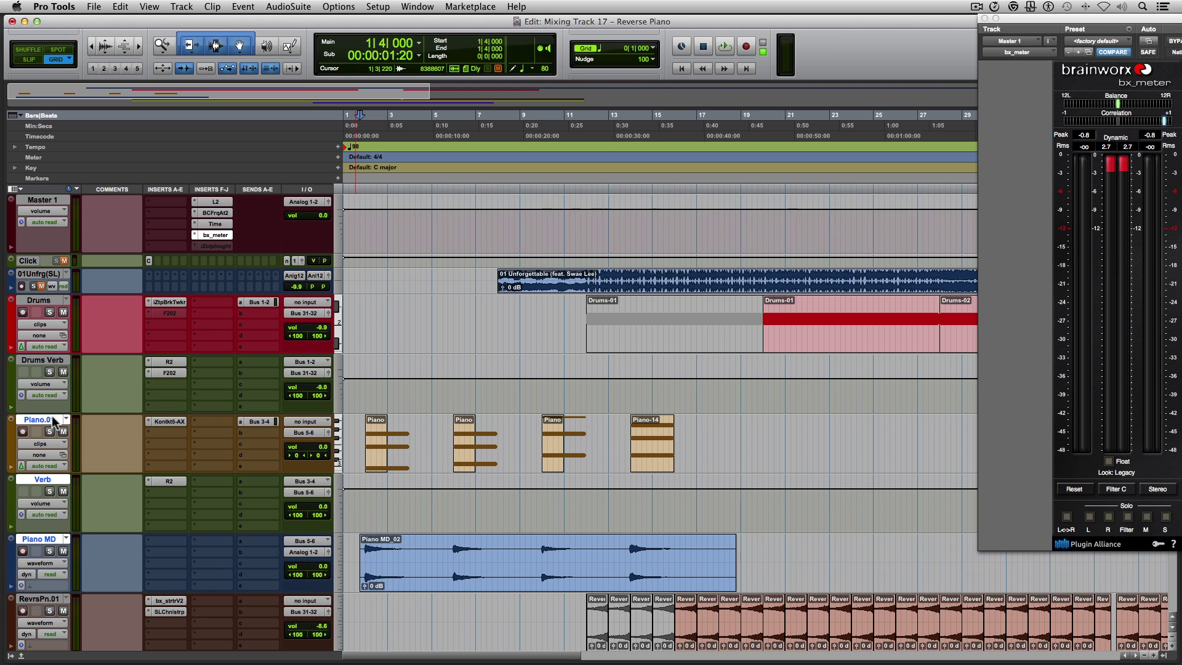
Step: Make the Piano.01 and Verb tracks inactive
left_click(39, 419, "alt")
left_click(43, 479, "shift")
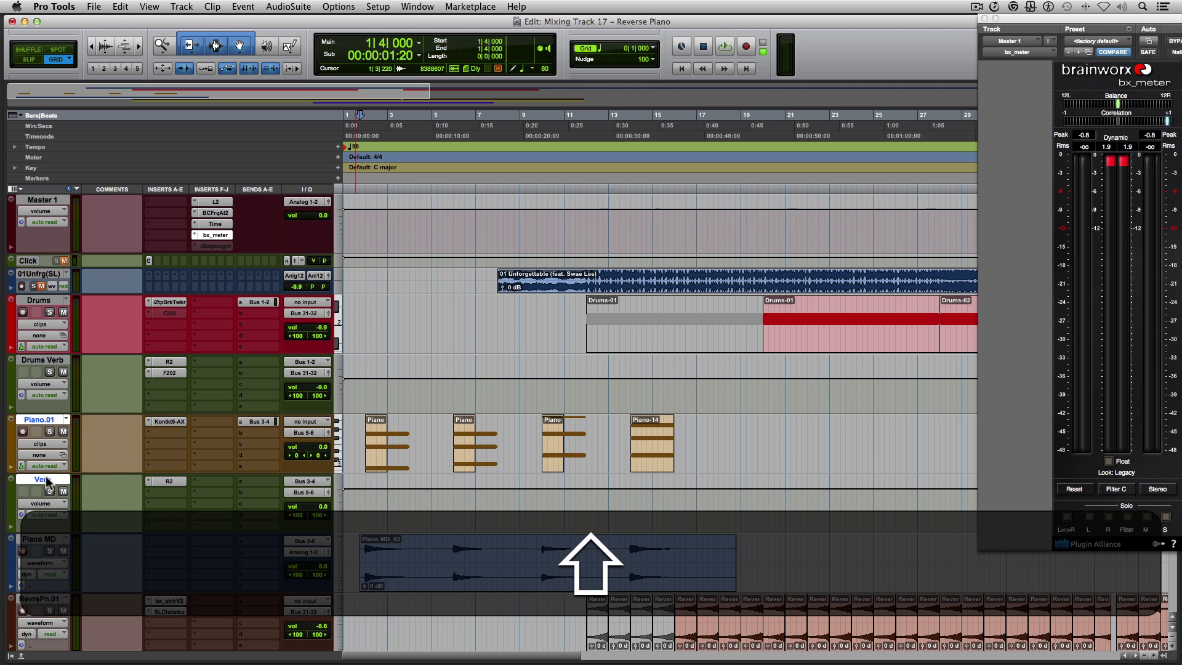
right_click(48, 480)
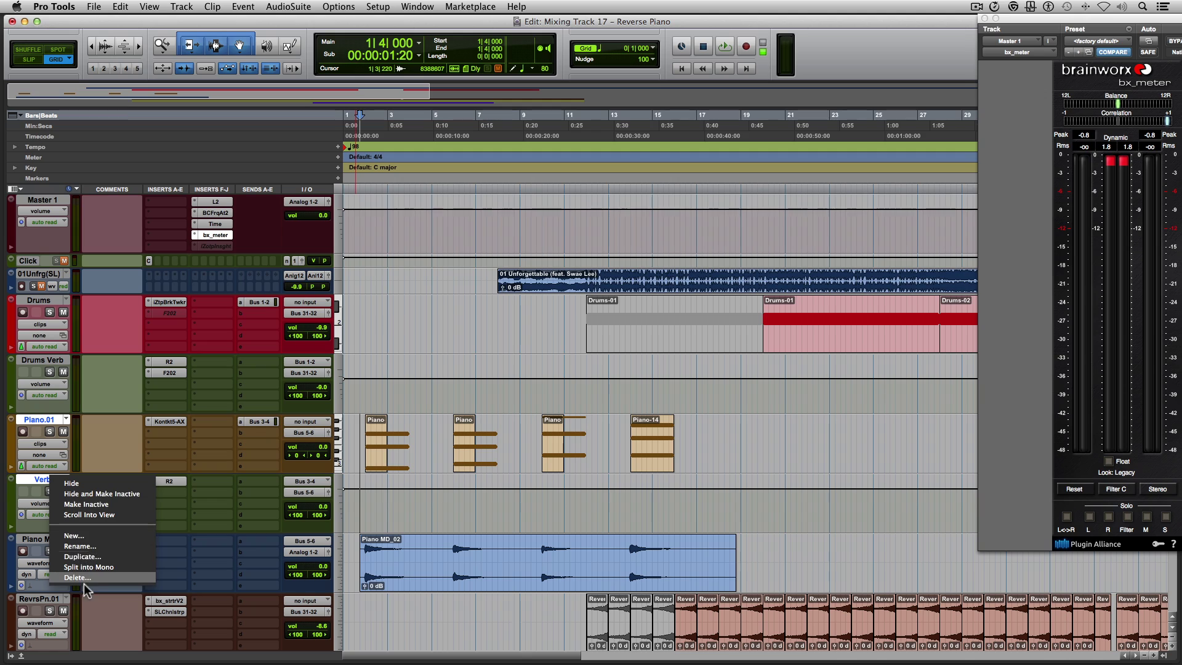
left_click(97, 504)
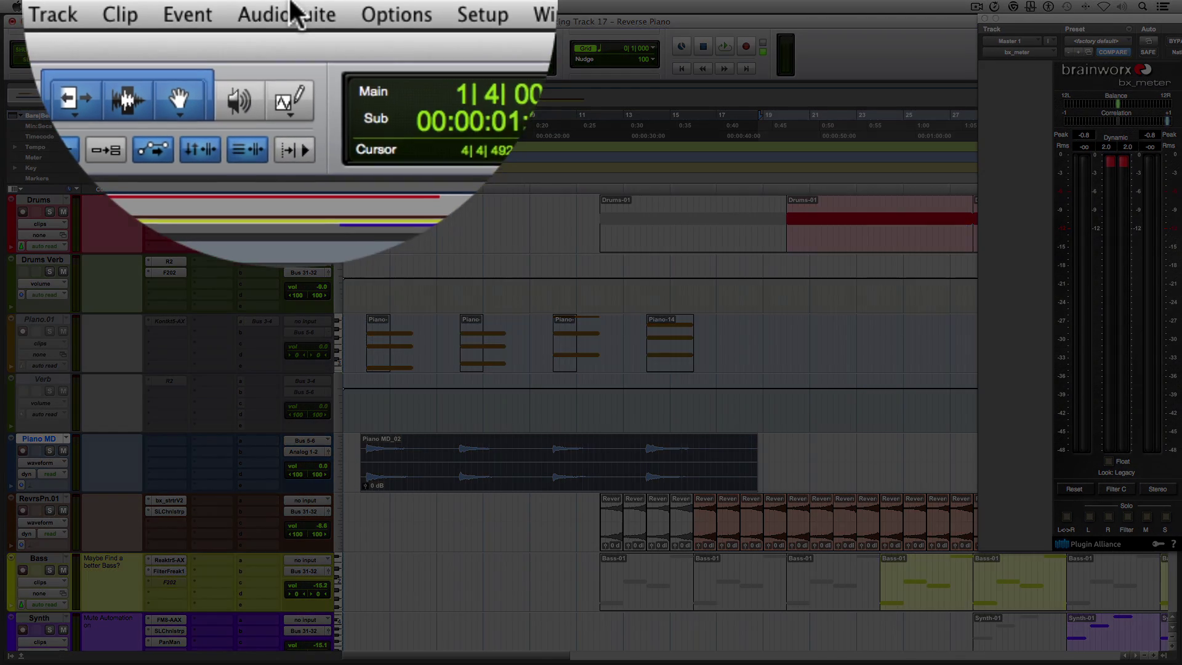
Step: Render the AudioSuite Reverse process on the recorded Piano MD clip, using it in the playlist as a continuous file
left_click(289, 7)
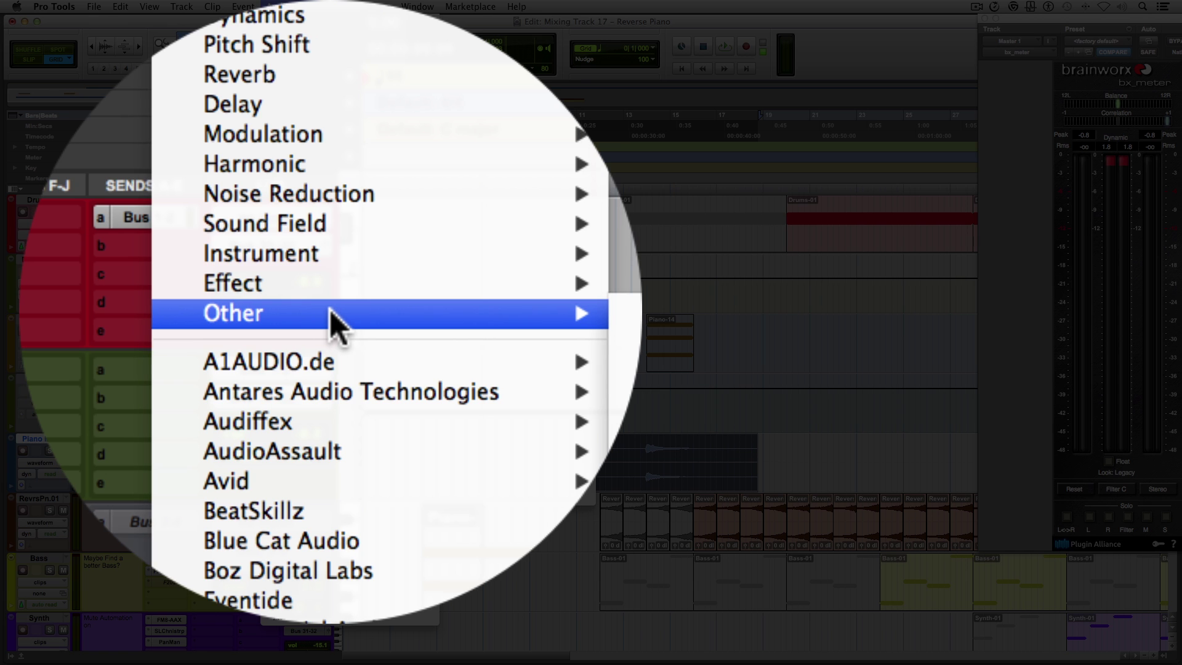
mouse_move(336, 309)
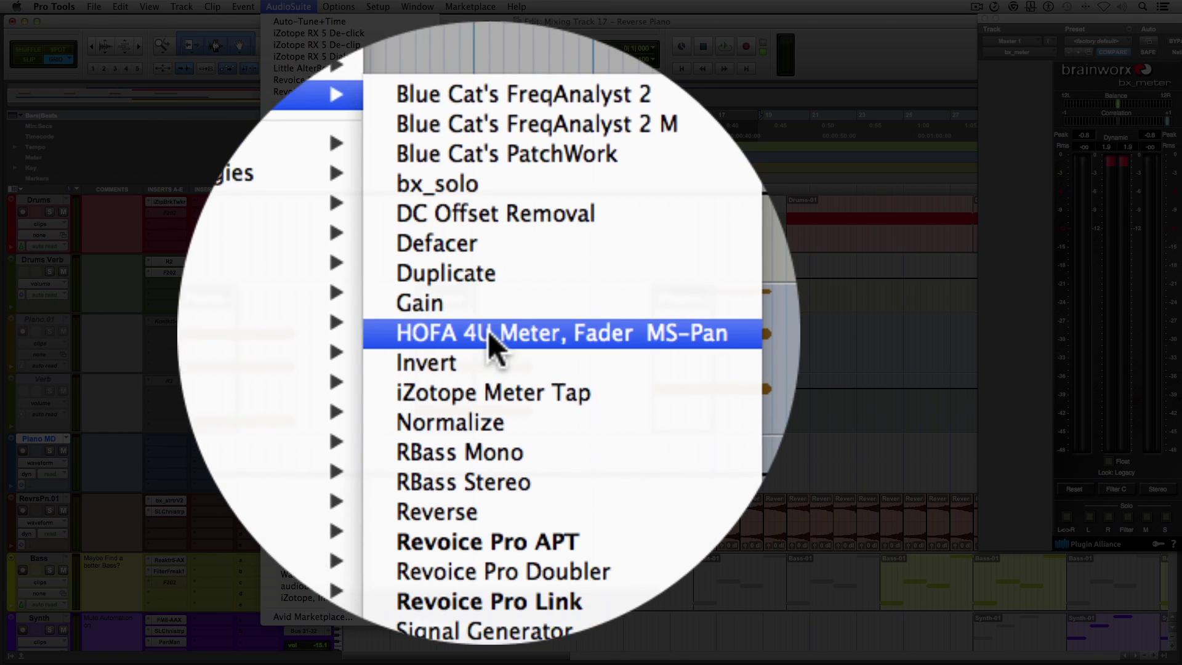
left_click(496, 351)
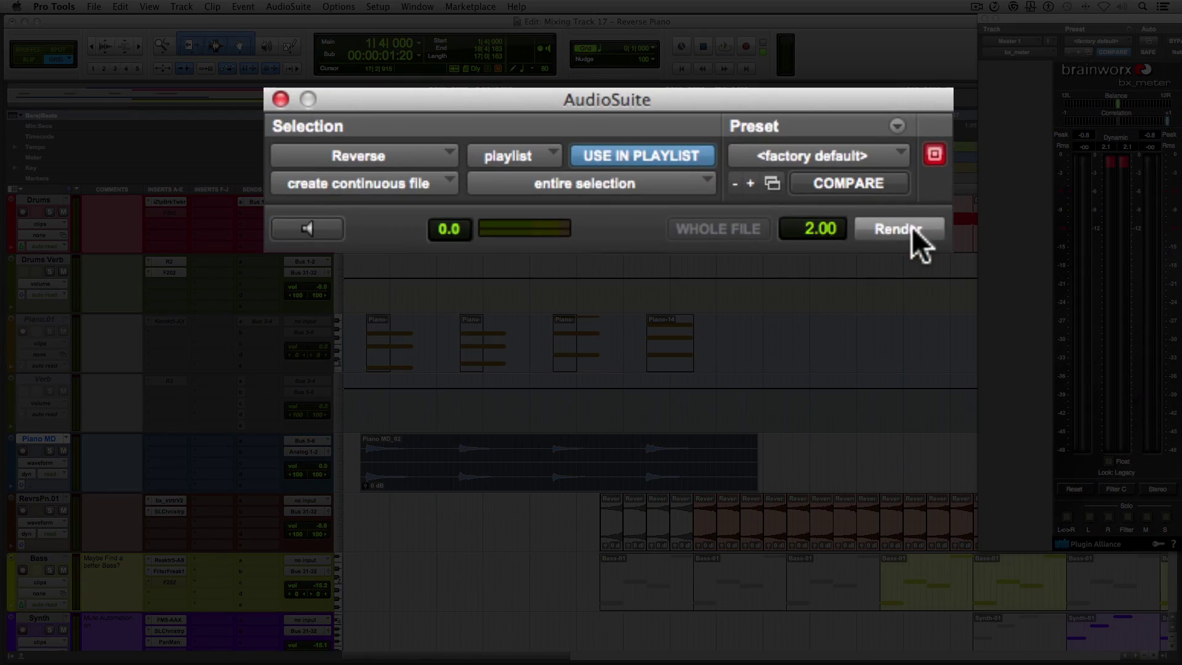
left_click(728, 193)
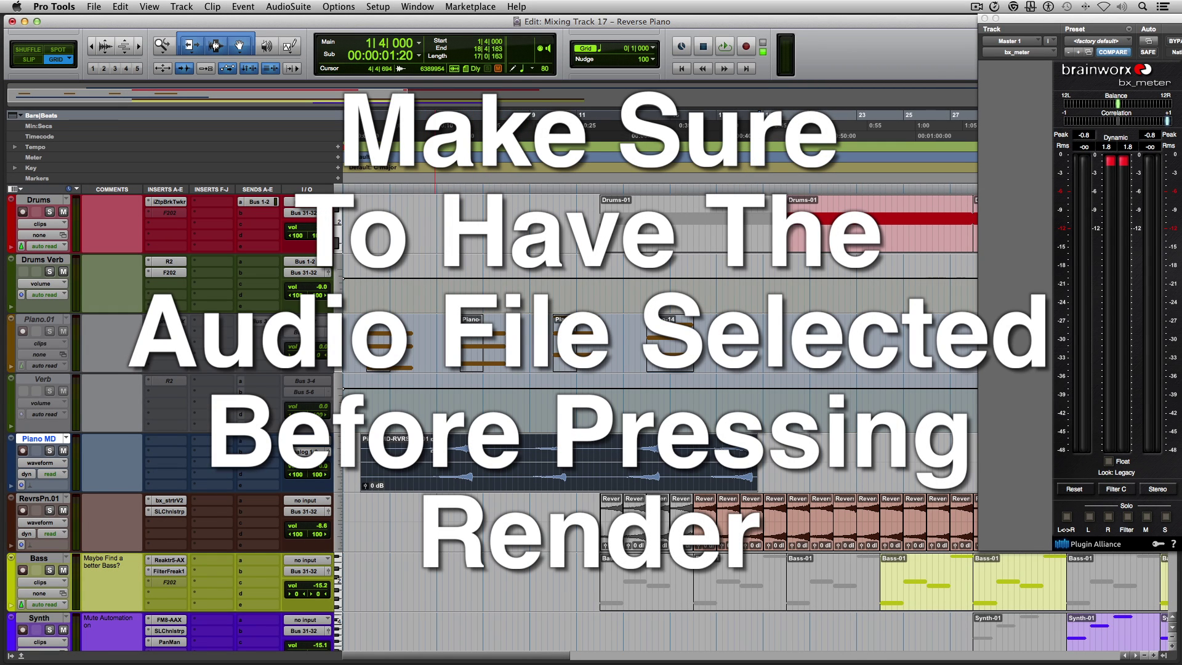
Step: Solo the Piano MD track and play the reversed clip from 4|2|000
left_click(418, 448)
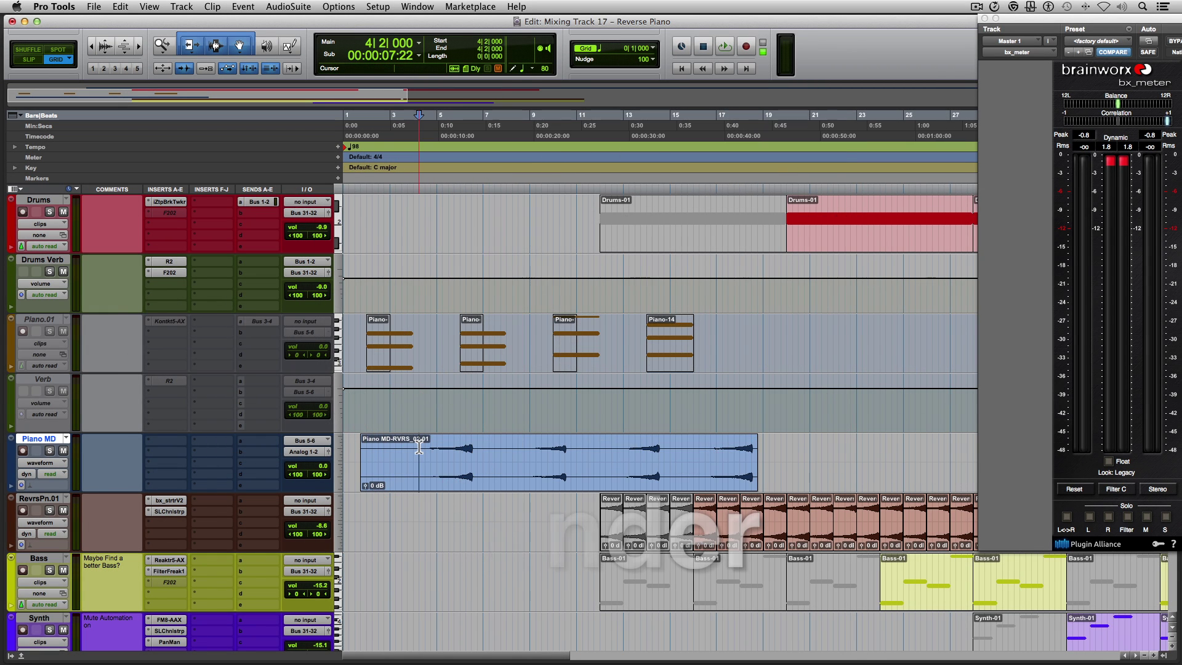
key("shift+s")
key("space")
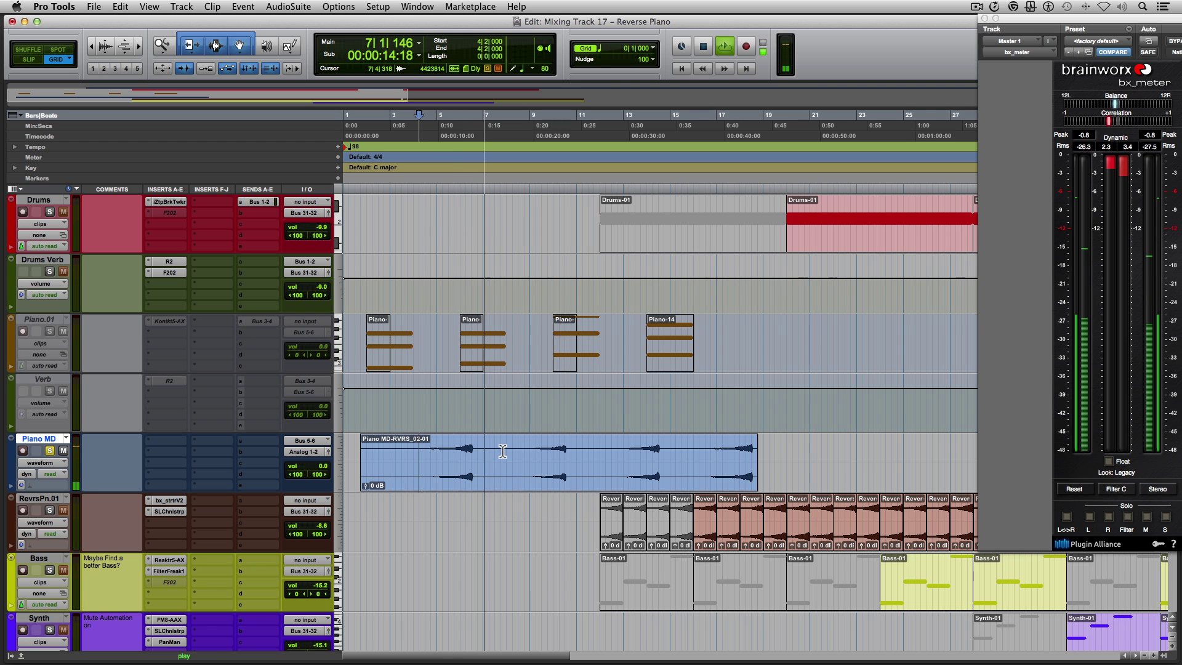
key("space")
left_click(425, 455)
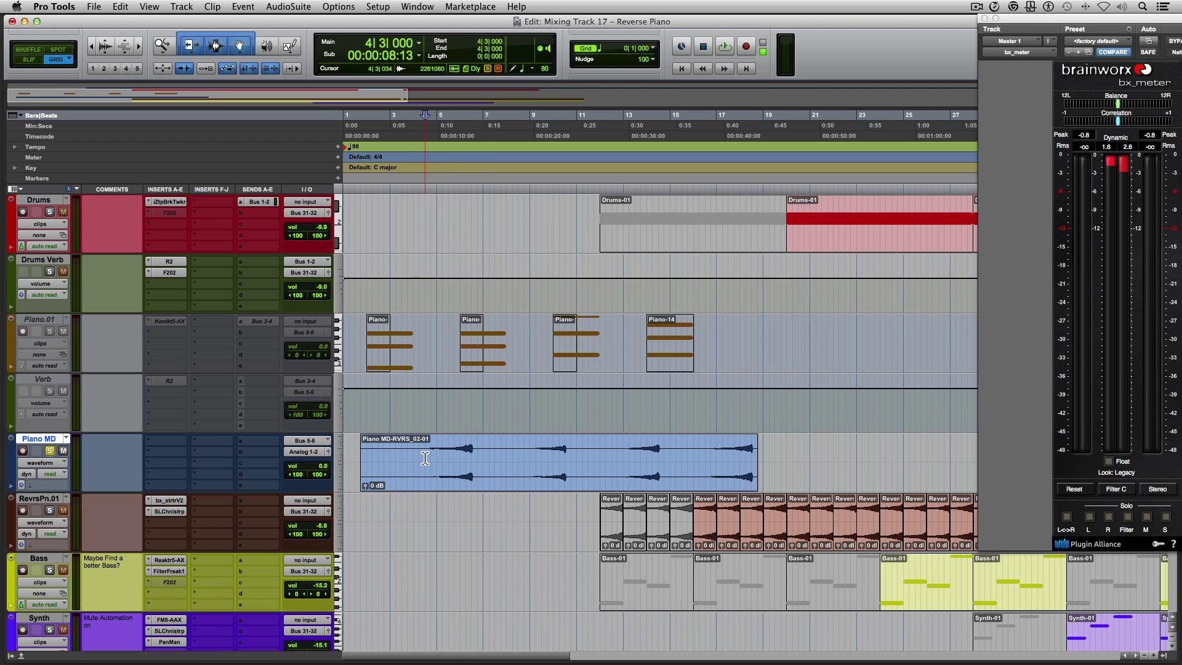
left_click_drag(425, 457, 798, 452)
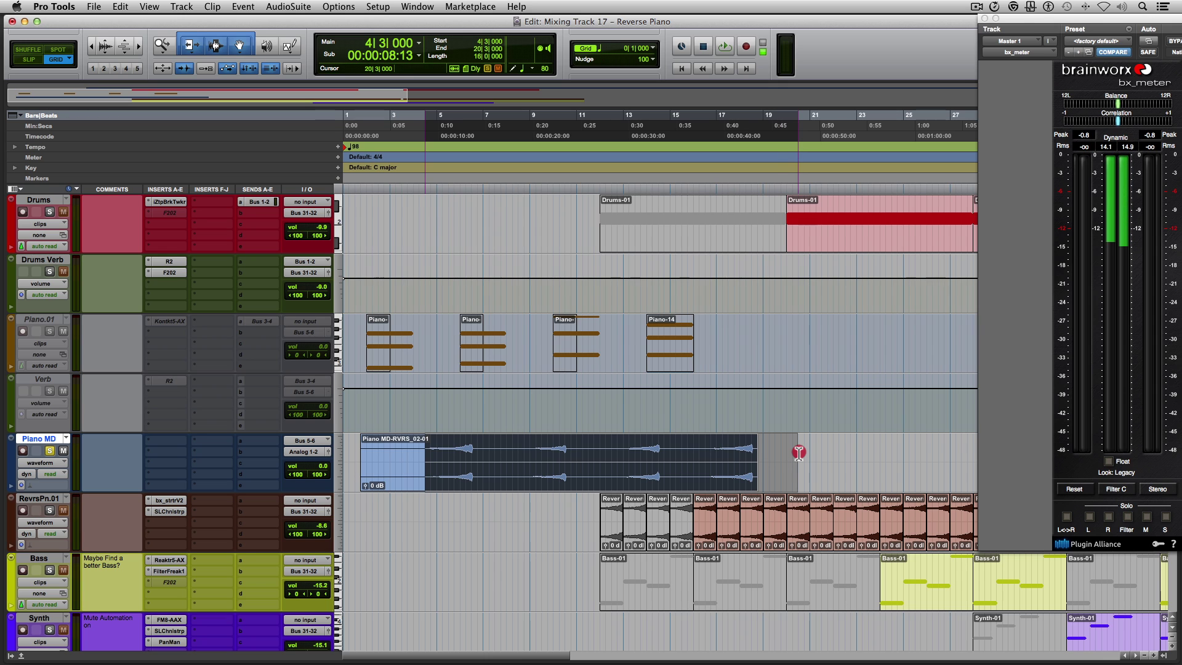
left_click(798, 453)
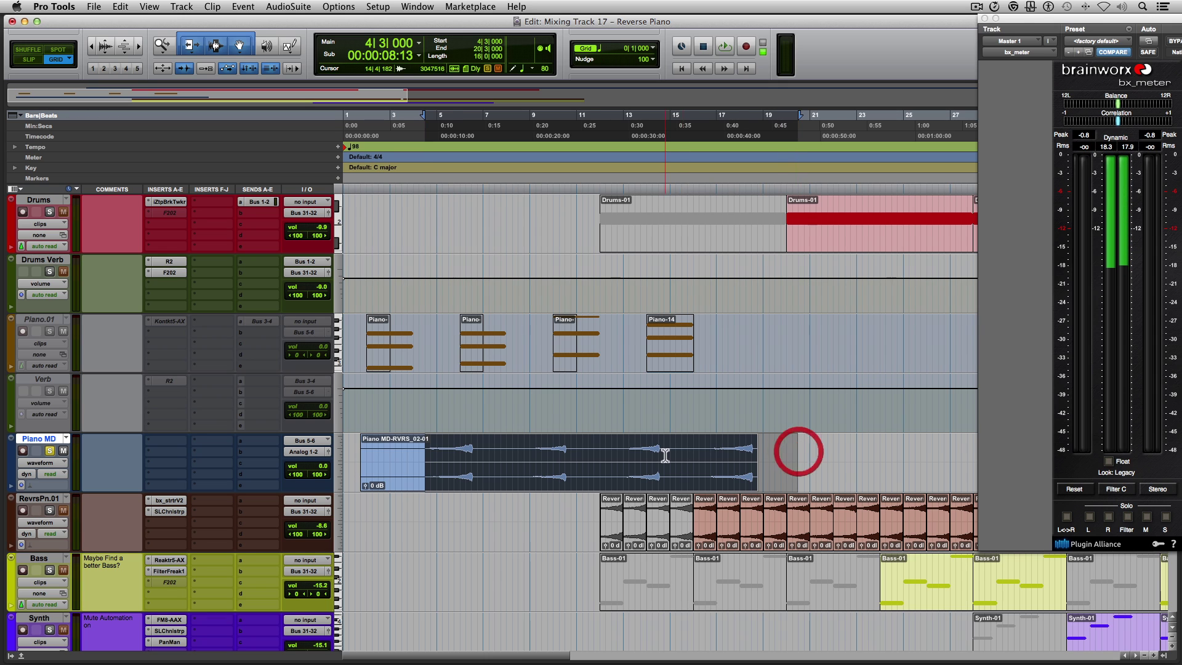
left_click(662, 448)
left_click_drag(717, 445, 754, 453)
left_click_drag(630, 448, 682, 449)
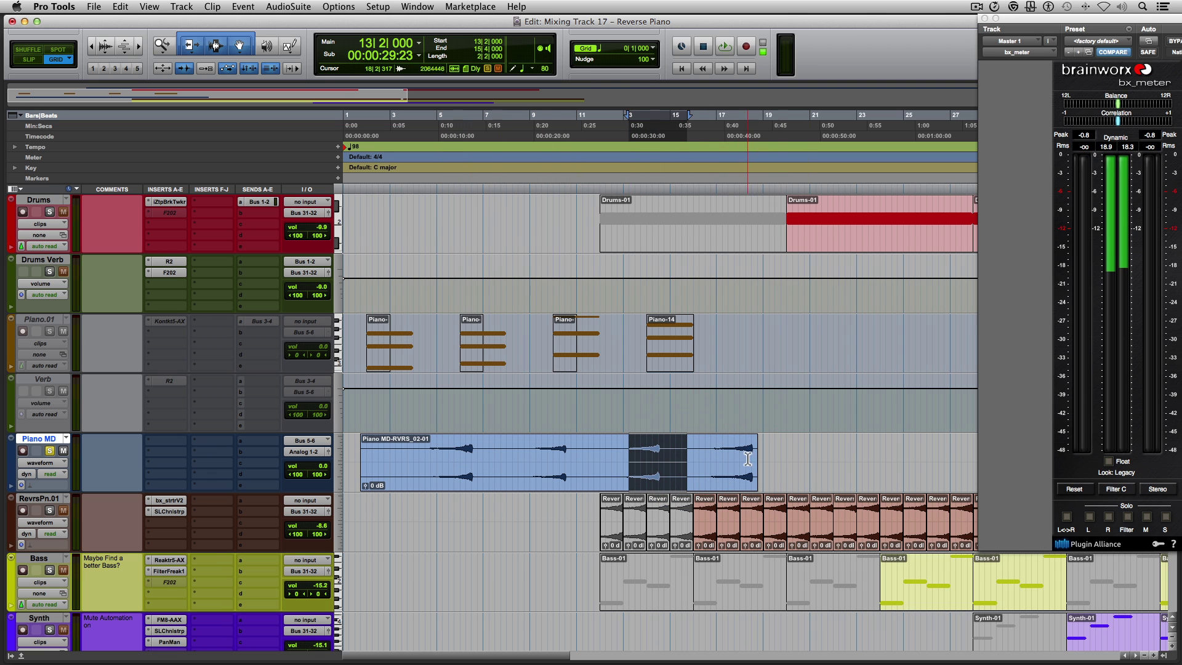
Step: Separate the one-bar section ending at the first reversed chord's peak on Piano MD, from 5|3|000 to 6|3|000
key("t")
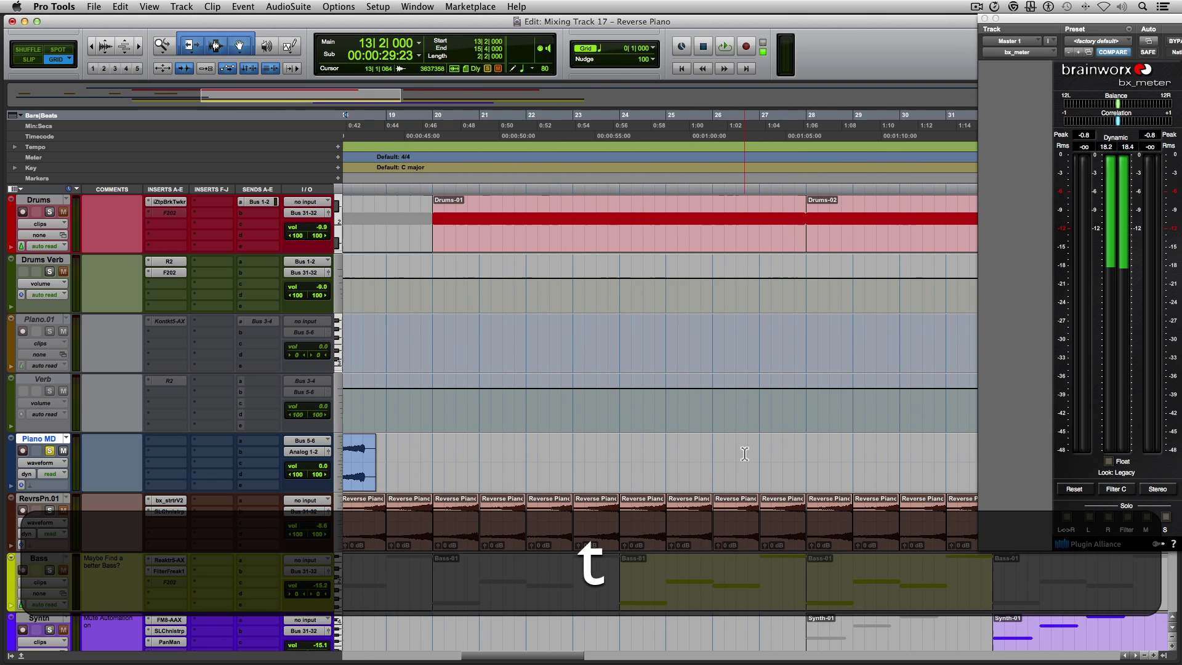
scroll(728, 448, "left", 5)
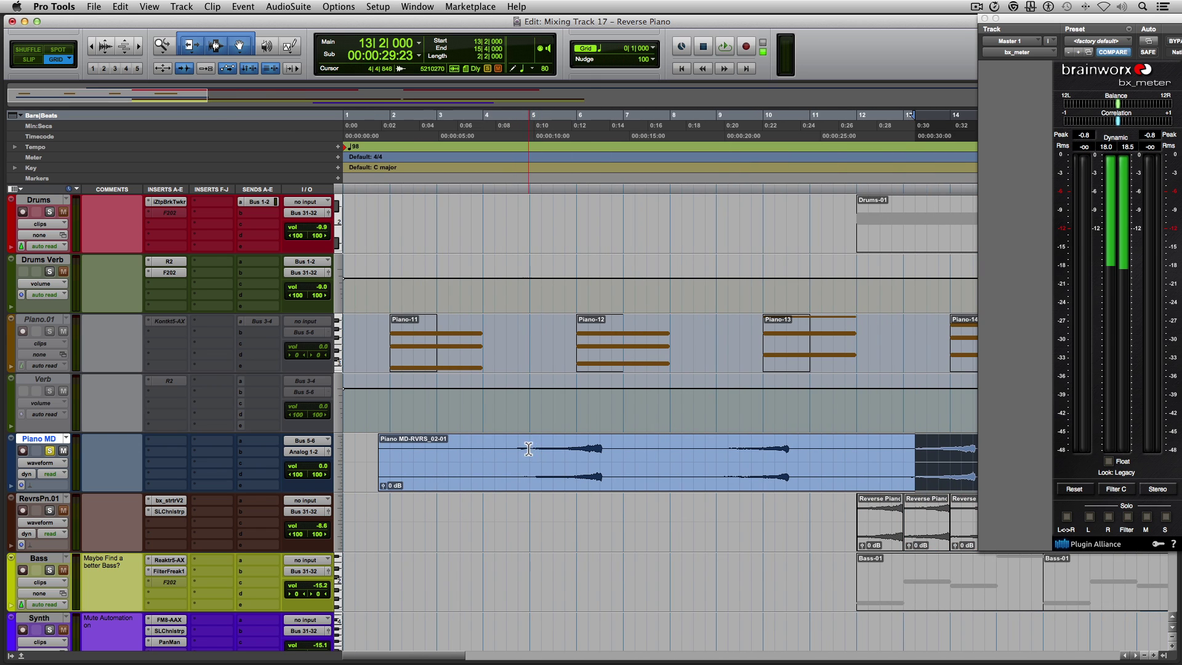
left_click_drag(599, 449, 553, 450)
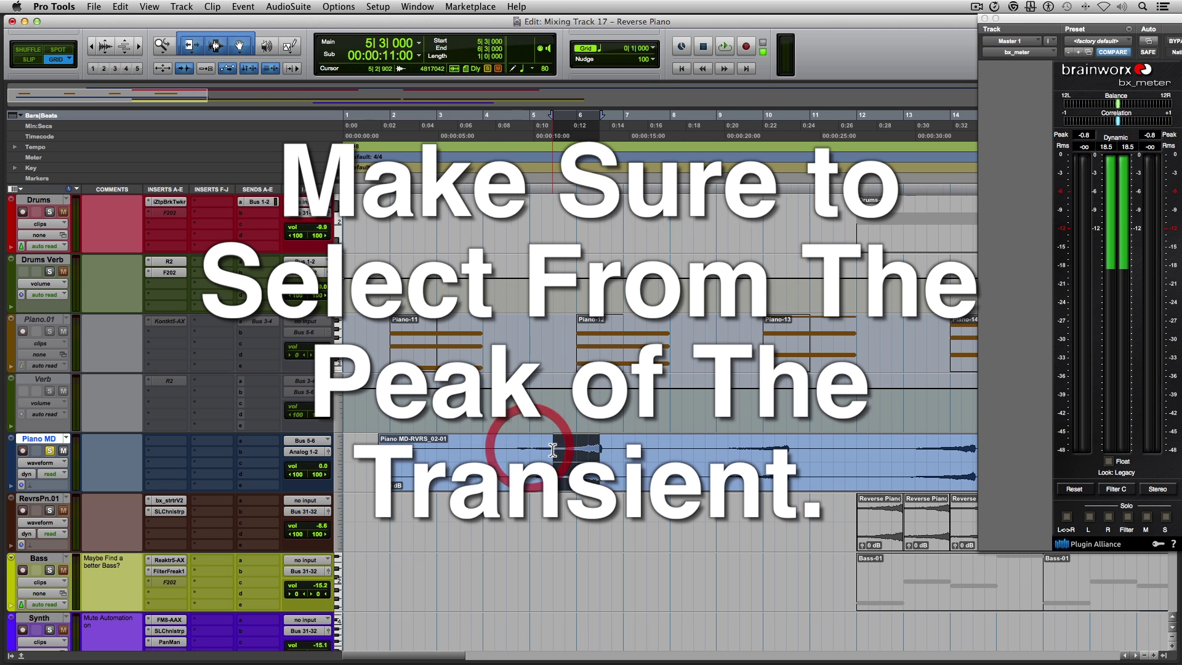
scroll(675, 517, "right", 5)
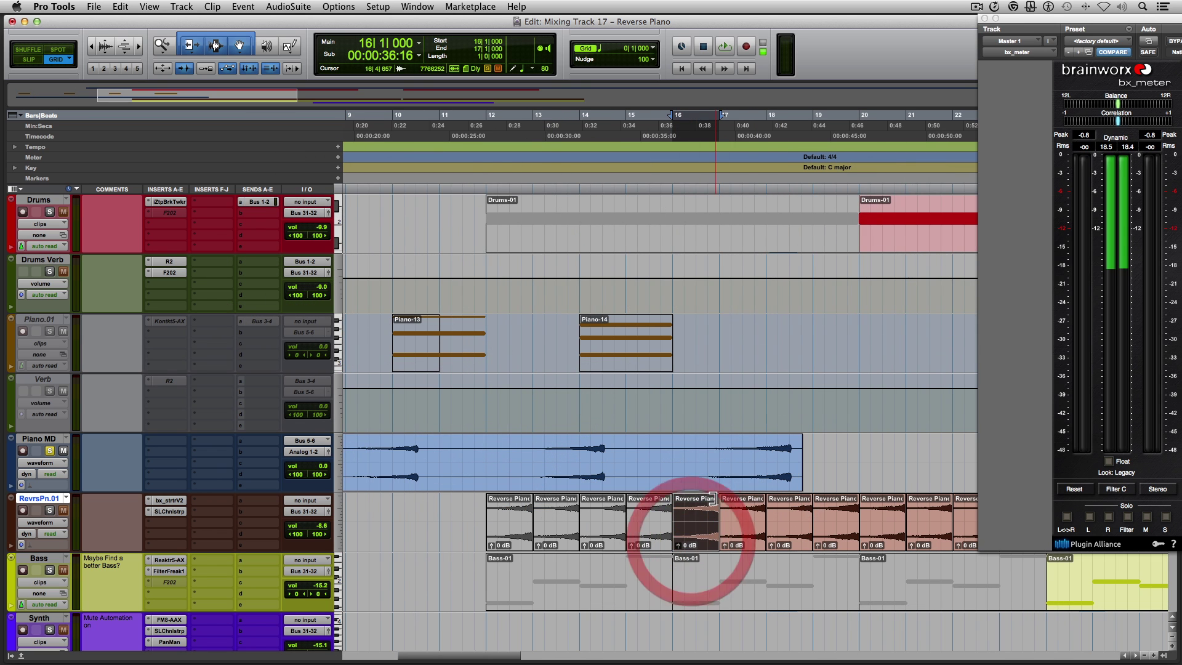
scroll(718, 498, "left", 10)
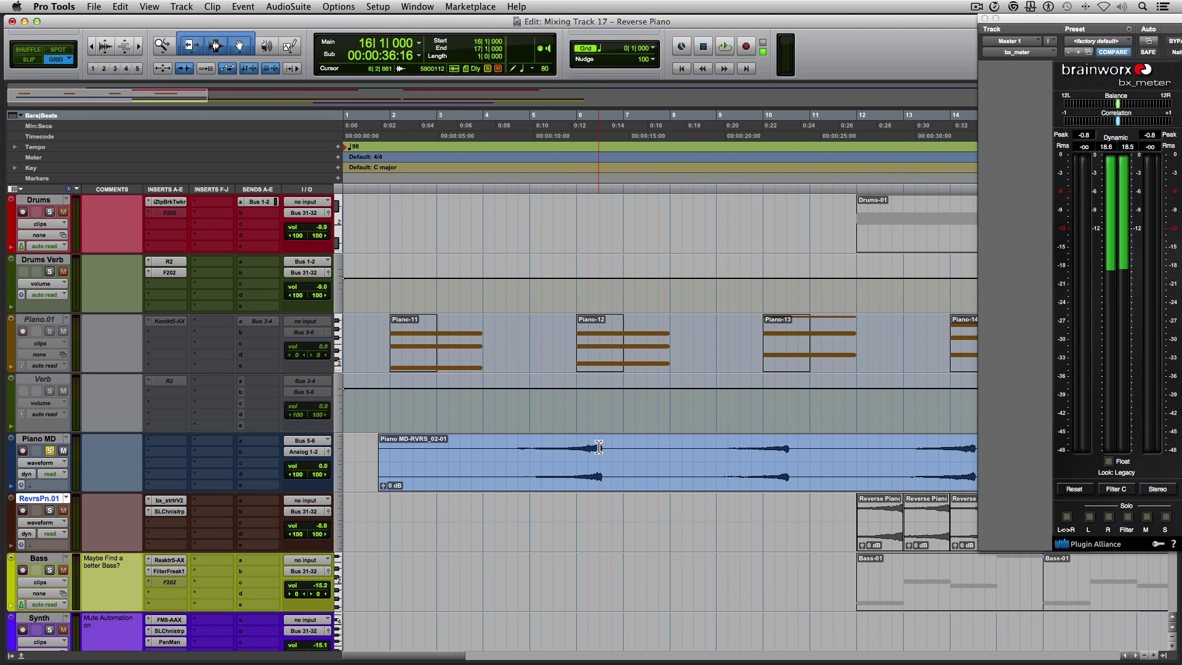
mouse_move(598, 448)
left_mouse_down()
mouse_move(528, 453)
mouse_move(553, 454)
left_mouse_up()
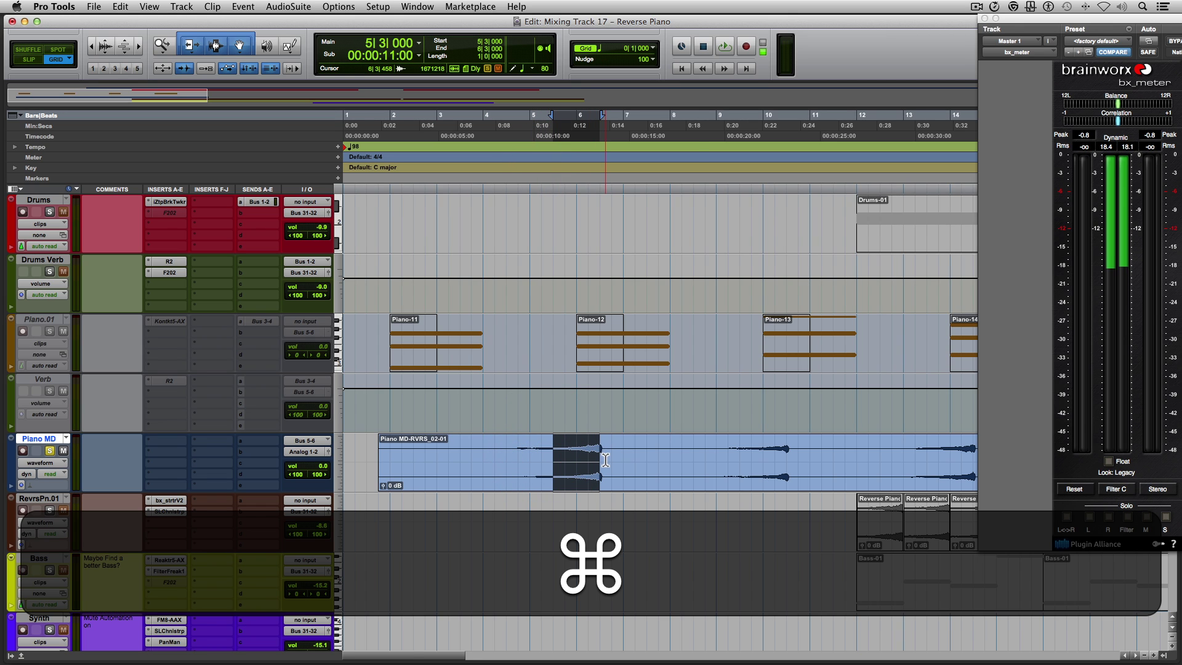
key("super+e")
Step: Separate the one-bar sections ending at the other three chord peaks, starting at 9|3|000, 13|3|000 and 17|3|000
left_click_drag(786, 456, 742, 455)
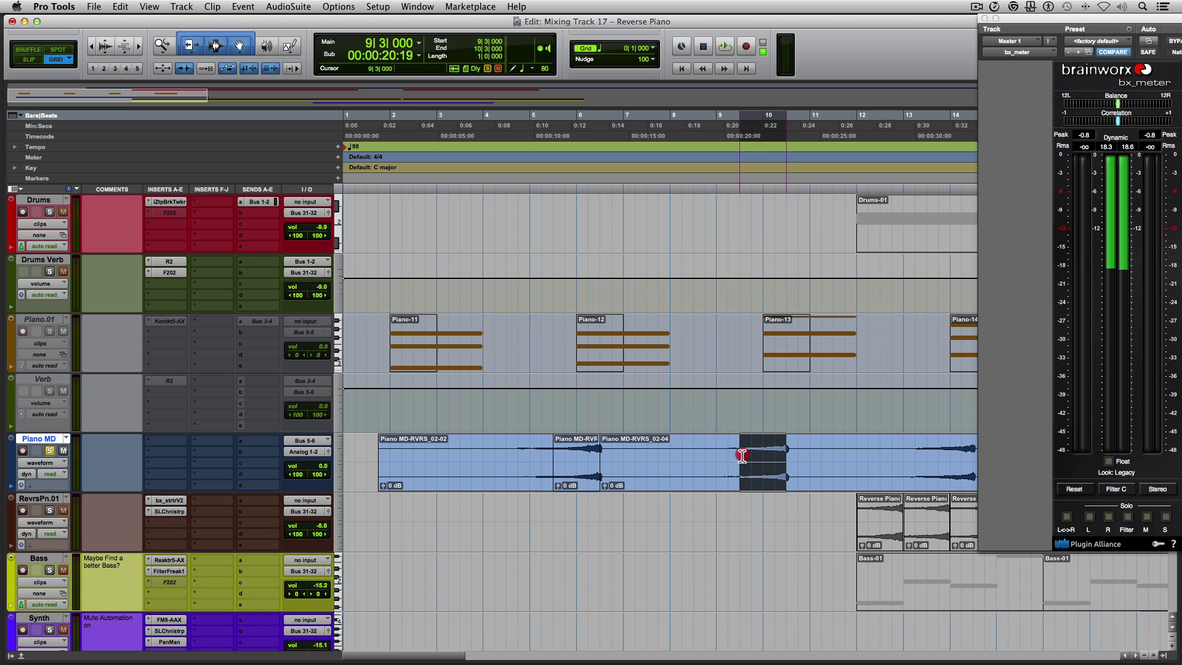
key("super+e")
scroll(745, 454, "right", 5)
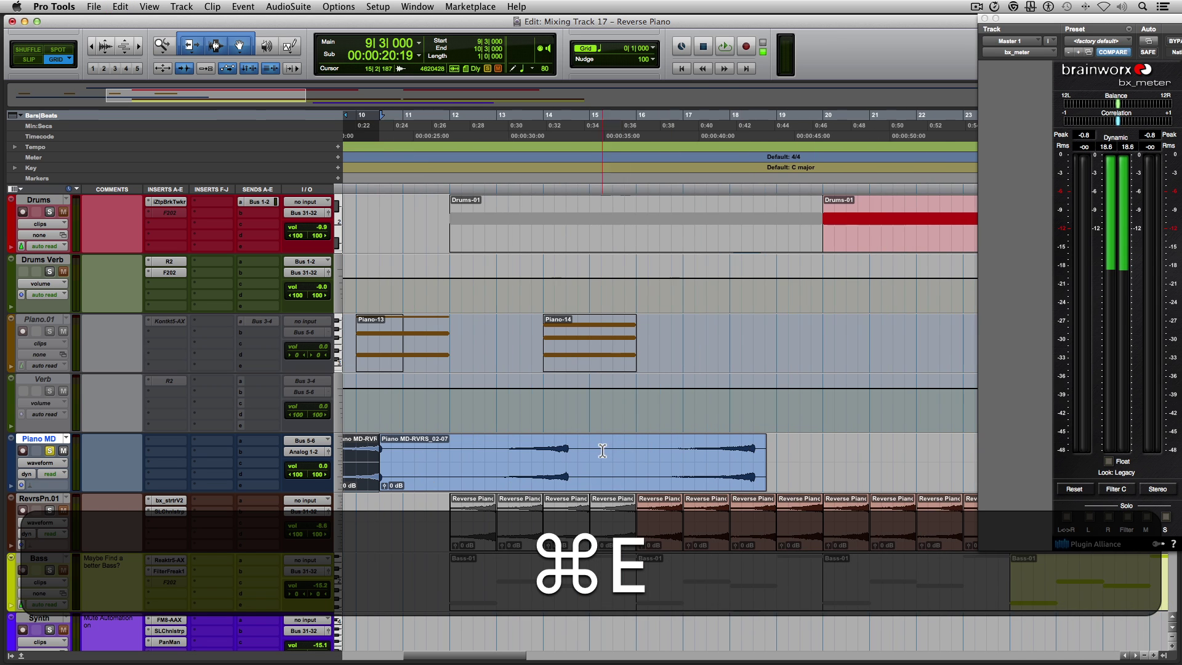
left_click_drag(568, 454, 523, 454)
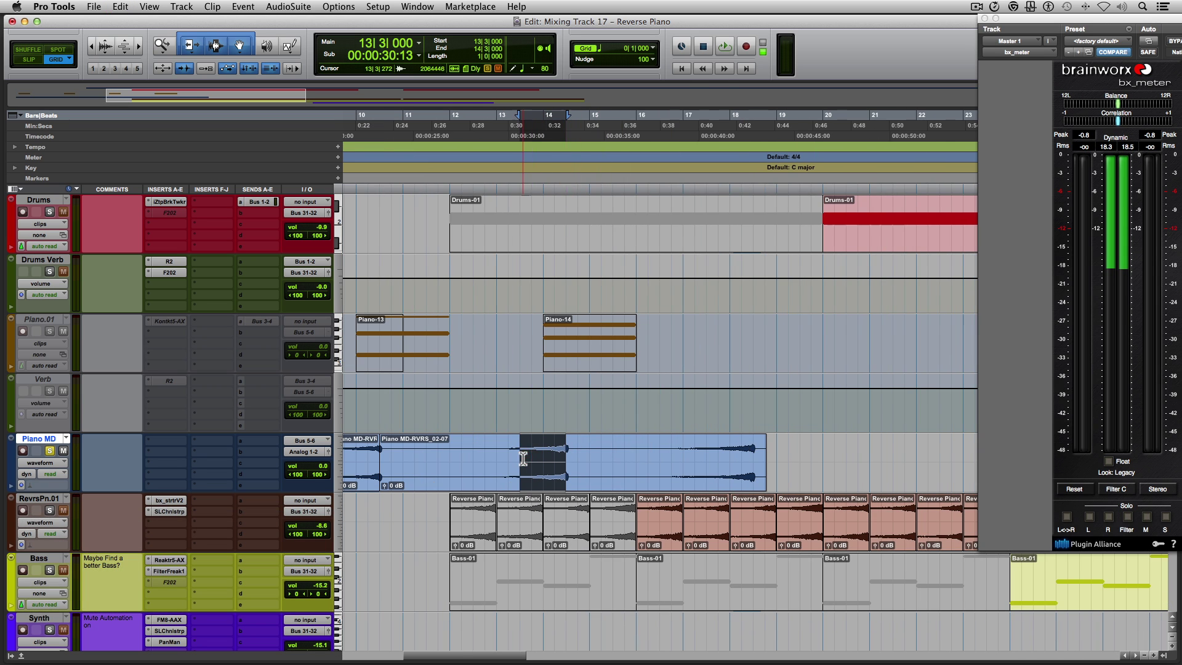
key("super+e")
left_click_drag(755, 454, 707, 463)
key("super+e")
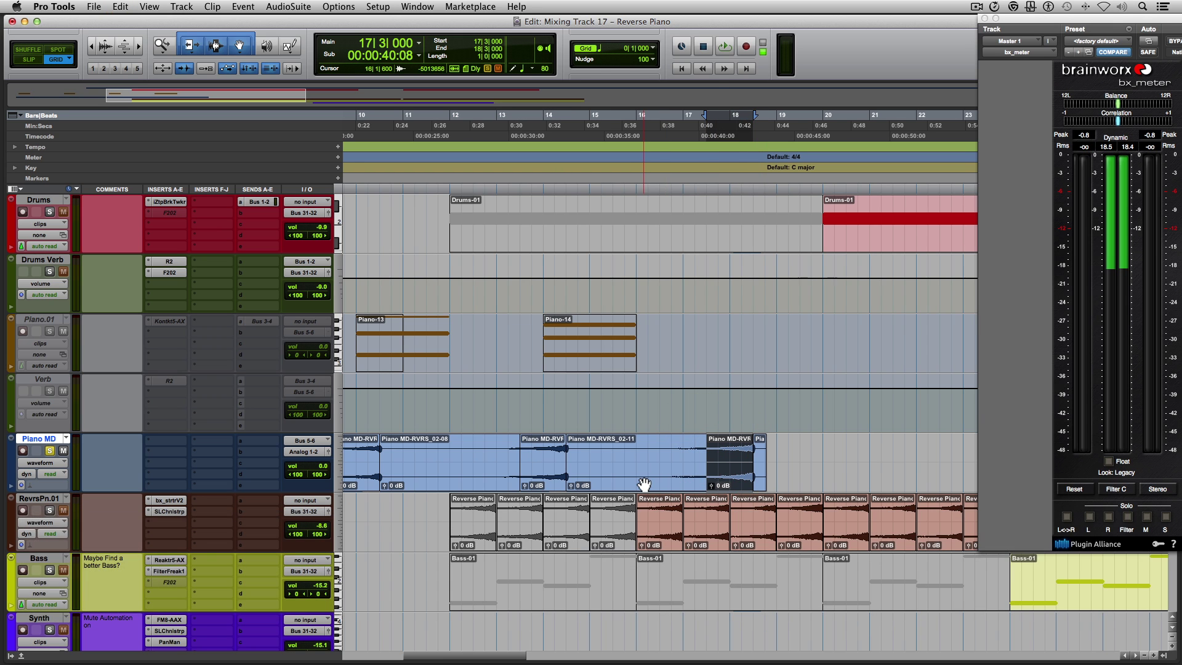
Step: Delete the leftover Piano MD clips before, between and after the four separated one-bar chord clips
left_click(643, 485)
key("BackSpace")
scroll(479, 482, "left", 10)
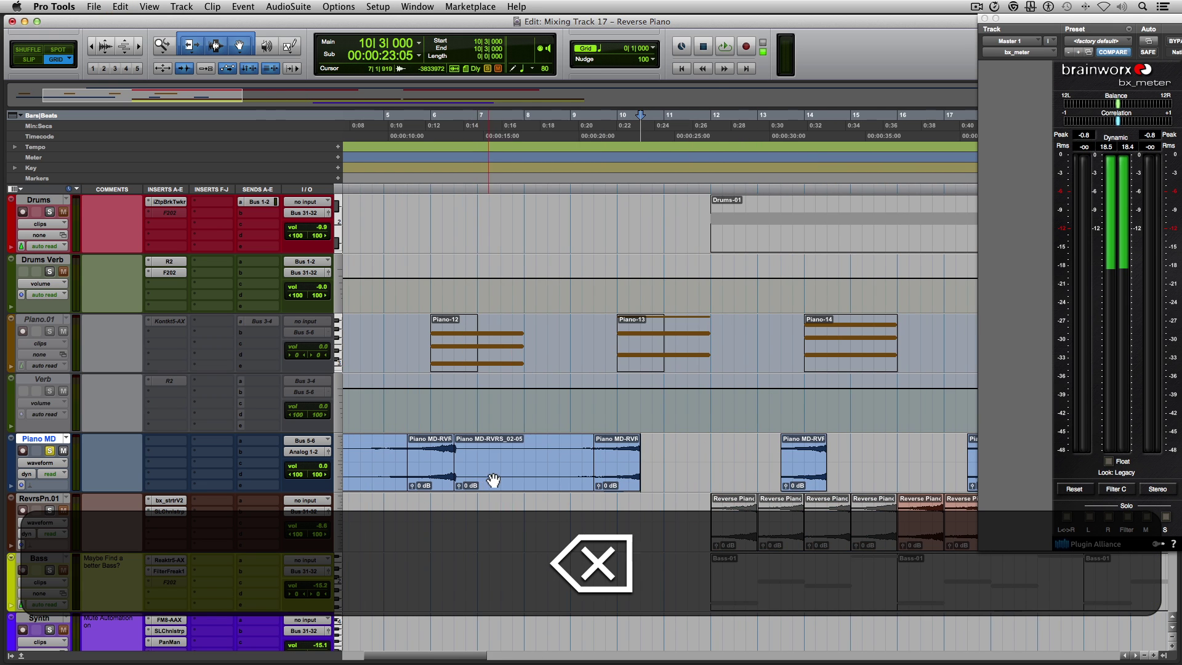
left_click(494, 478)
key("BackSpace")
scroll(494, 480, "right", 15)
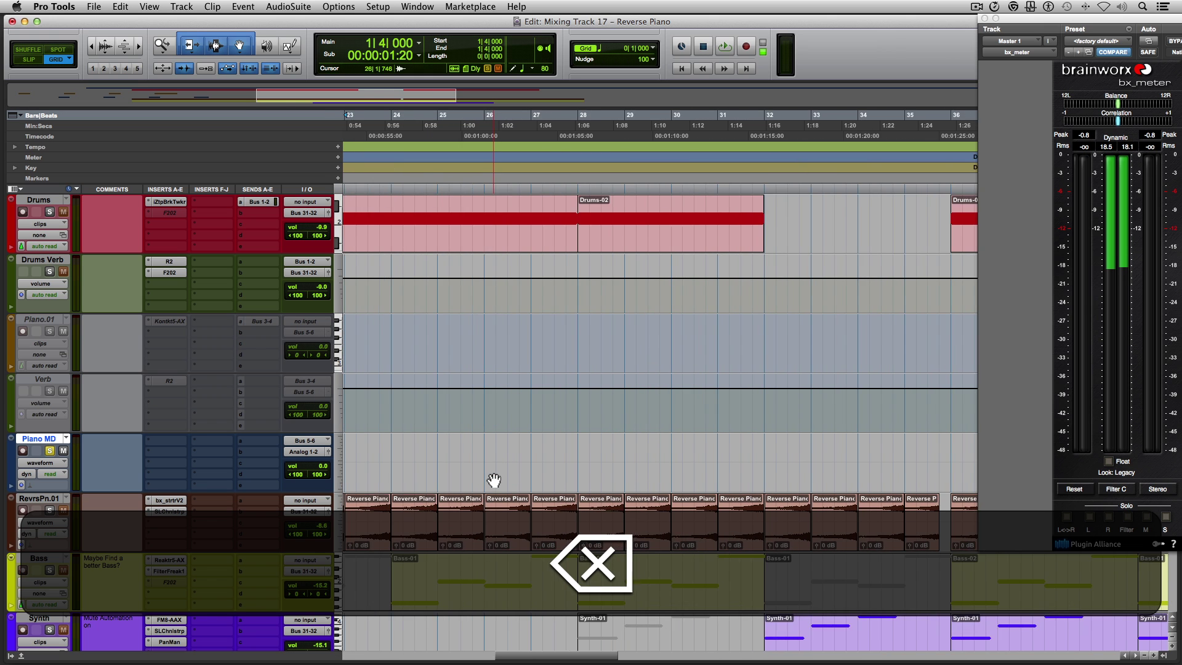
left_click(491, 482)
key("BackSpace")
scroll(491, 482, "left", 12)
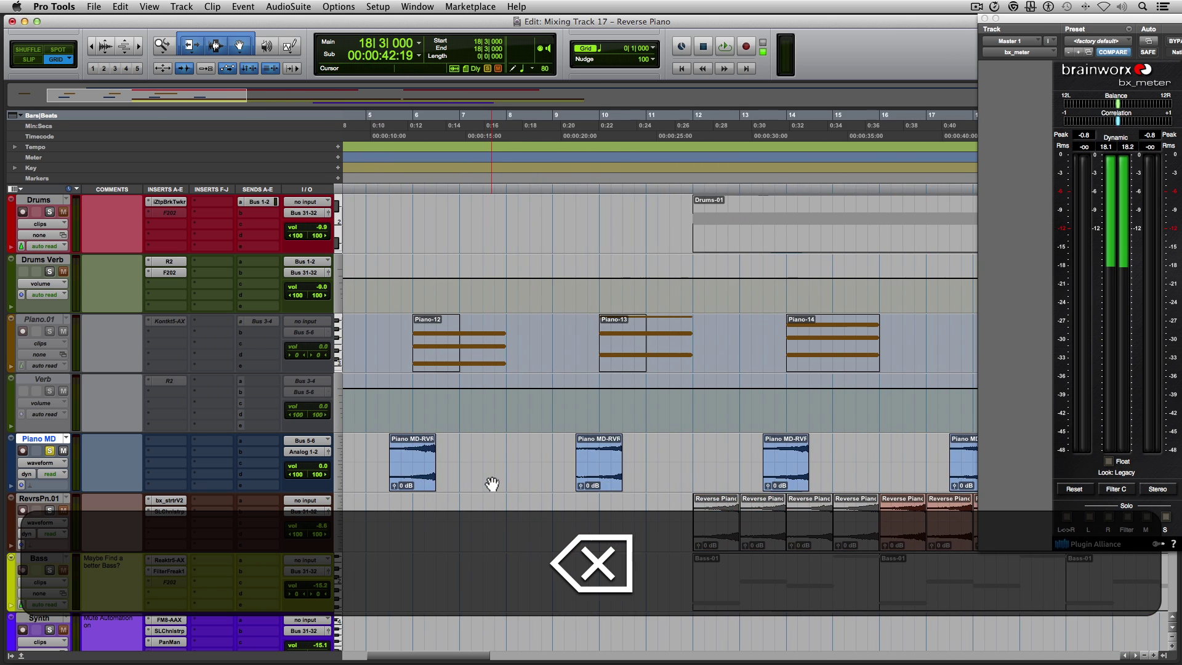
Step: Reorder the four chord clips in reverse, placing the last one first at 3|3|000
key("r")
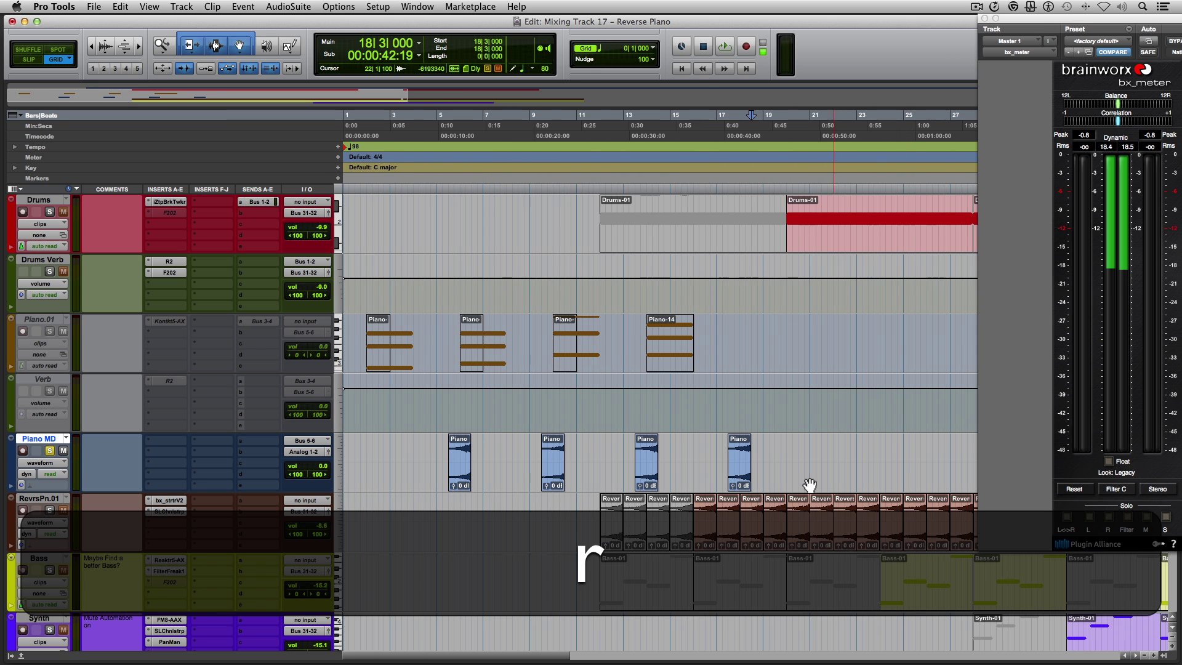
left_click_drag(741, 474, 476, 466)
left_click(458, 482)
left_click(479, 456)
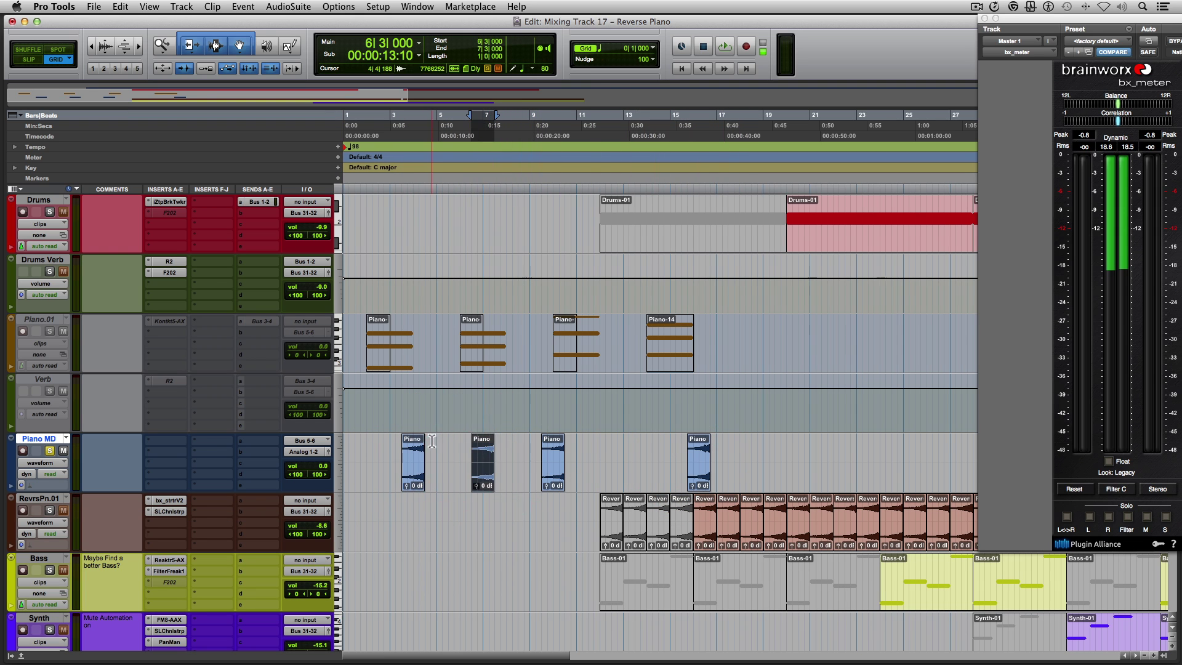
Step: Butt the other three chord clips against the first one so all four run back to back from 3|3|000 to 7|3|000
key("alt+Tab")
left_click(481, 482)
key("ctrl+alt+Tab")
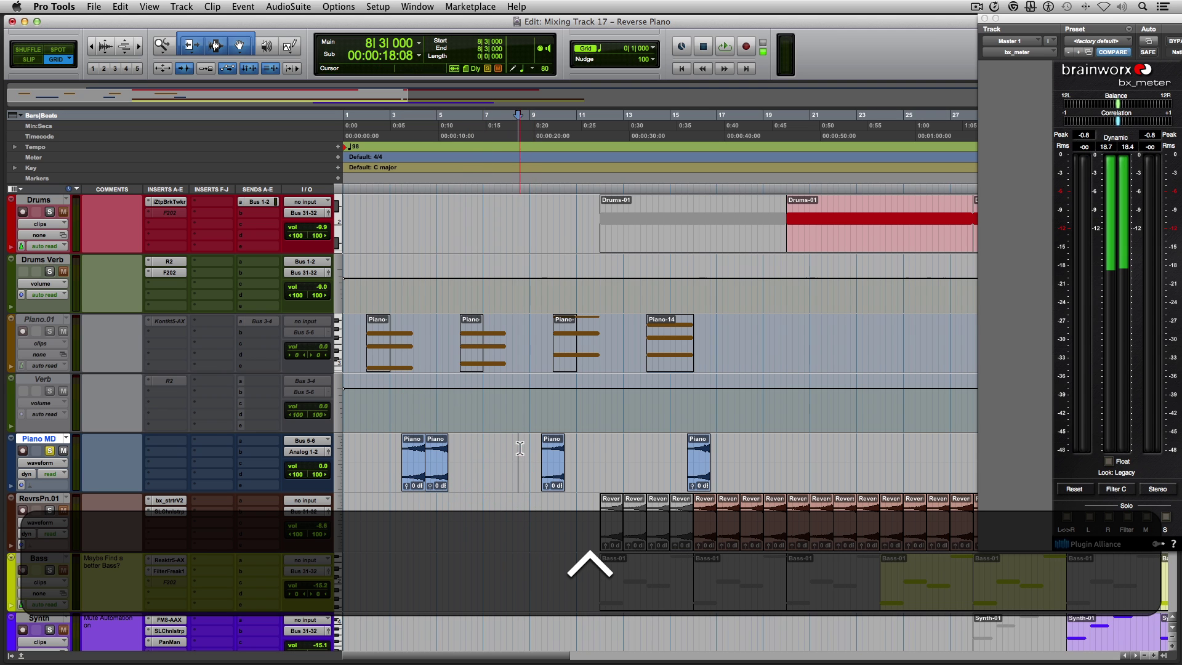
left_click(556, 480)
key("ctrl+alt+Tab")
left_click(581, 457)
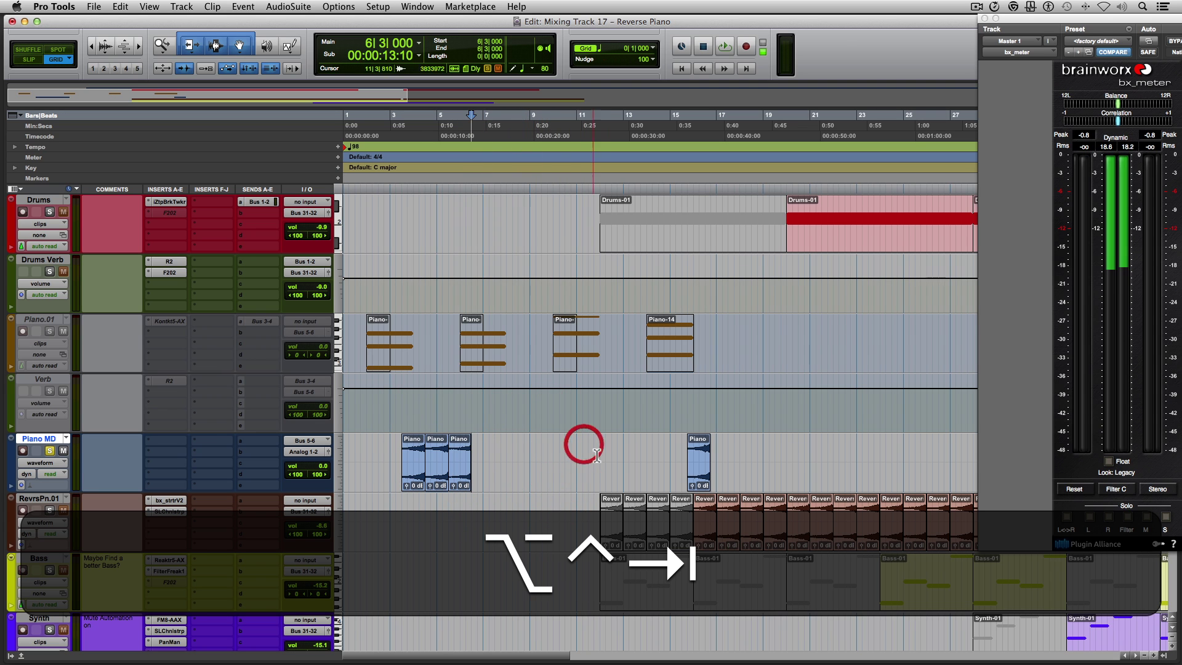
left_click(701, 478)
key("ctrl+alt+Tab")
Step: Select all four chord clips on Piano MD and play the sequence from 3|3|000
left_click(409, 476, "shift")
key("alt+shift+f")
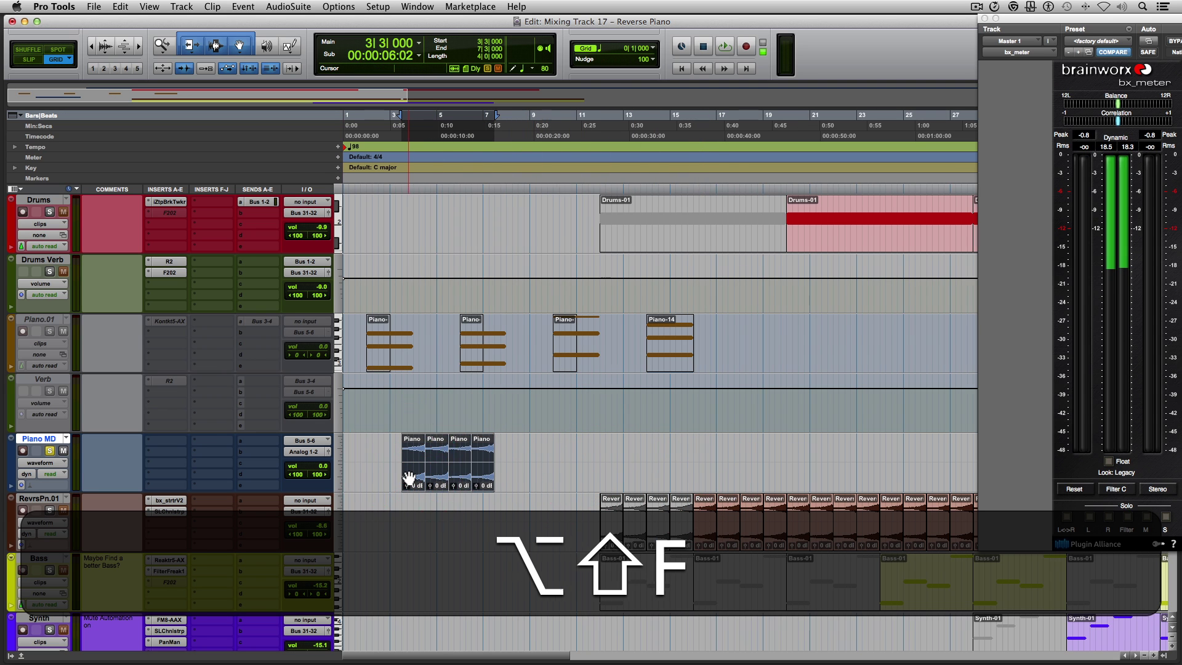
key("r")
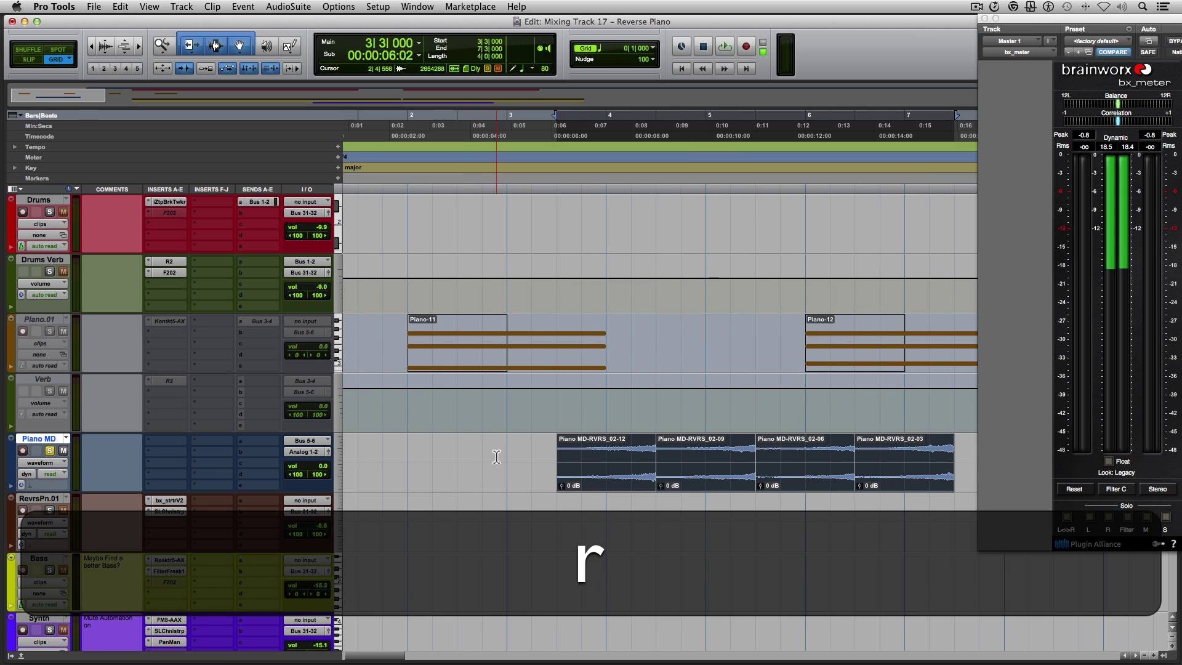
key("space")
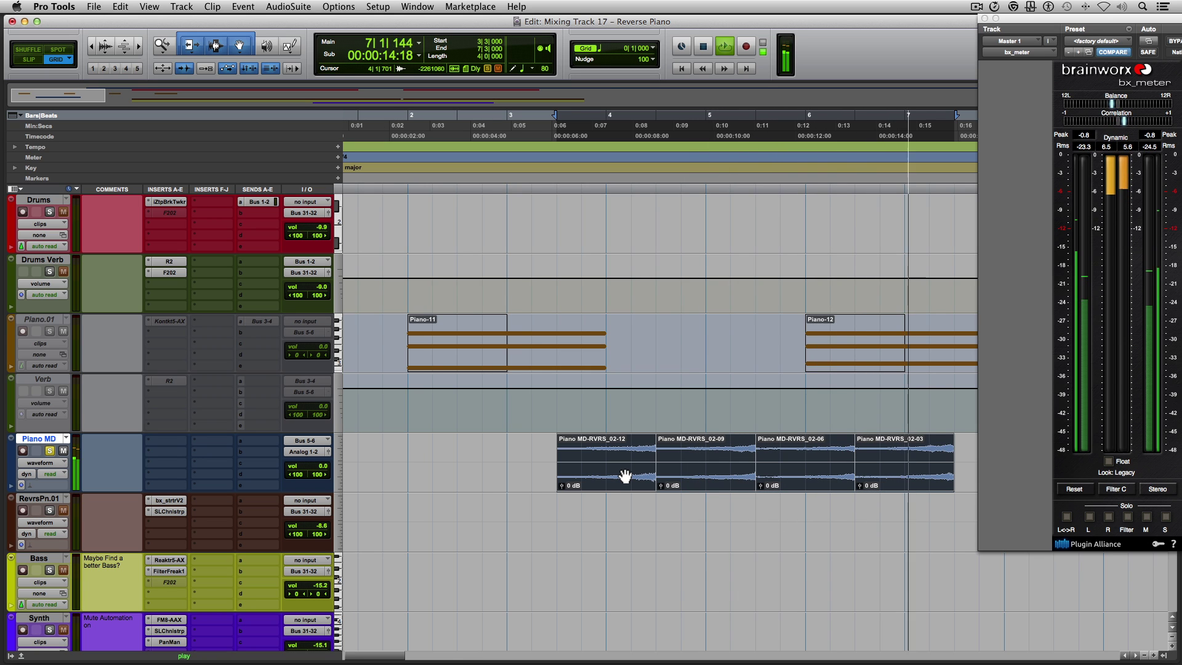
key("space")
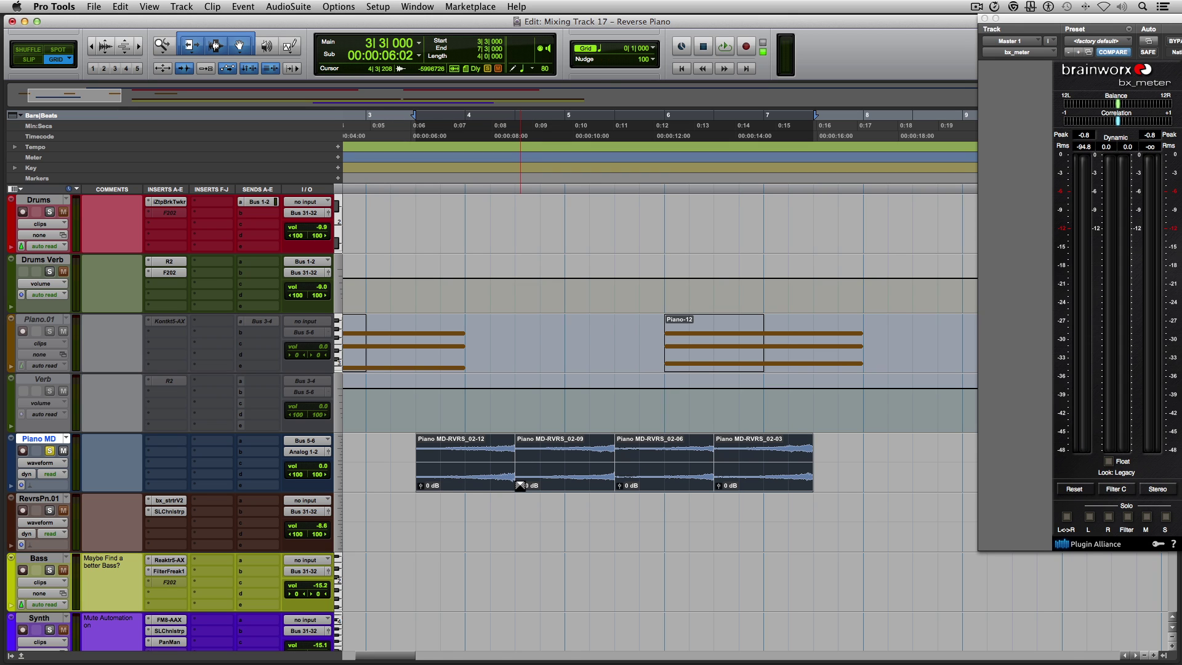
Step: Try the default fades on the four chord clips and audition them from 4|2|000
key("f")
key("super")
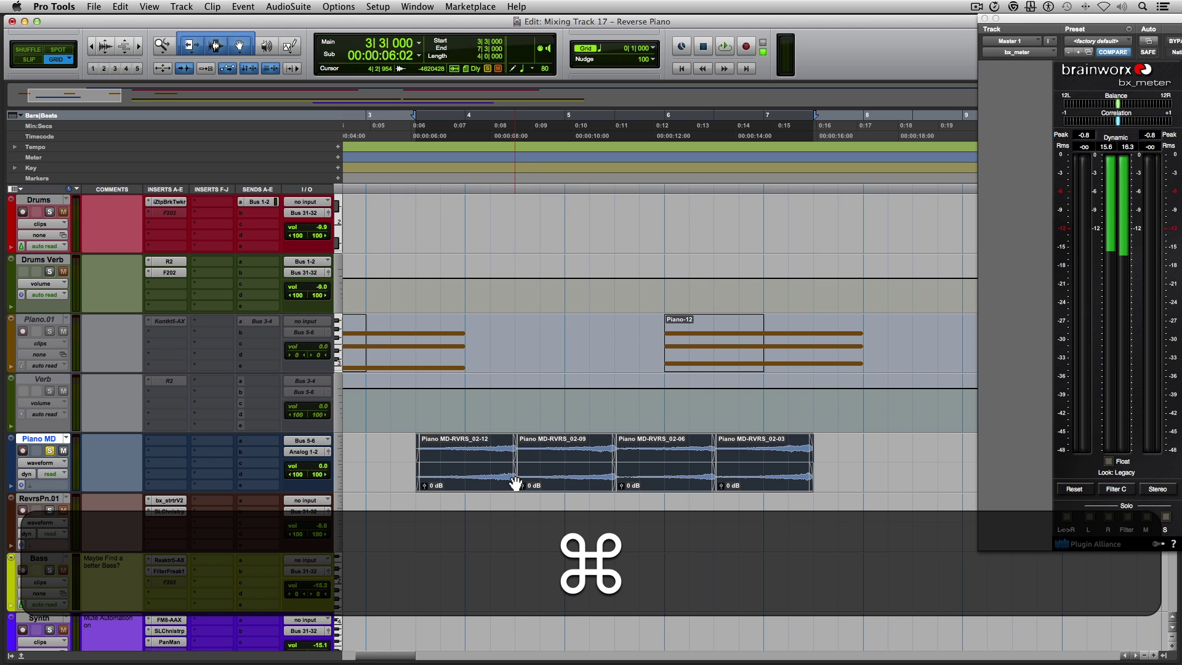
left_click(497, 453, "super")
key("space")
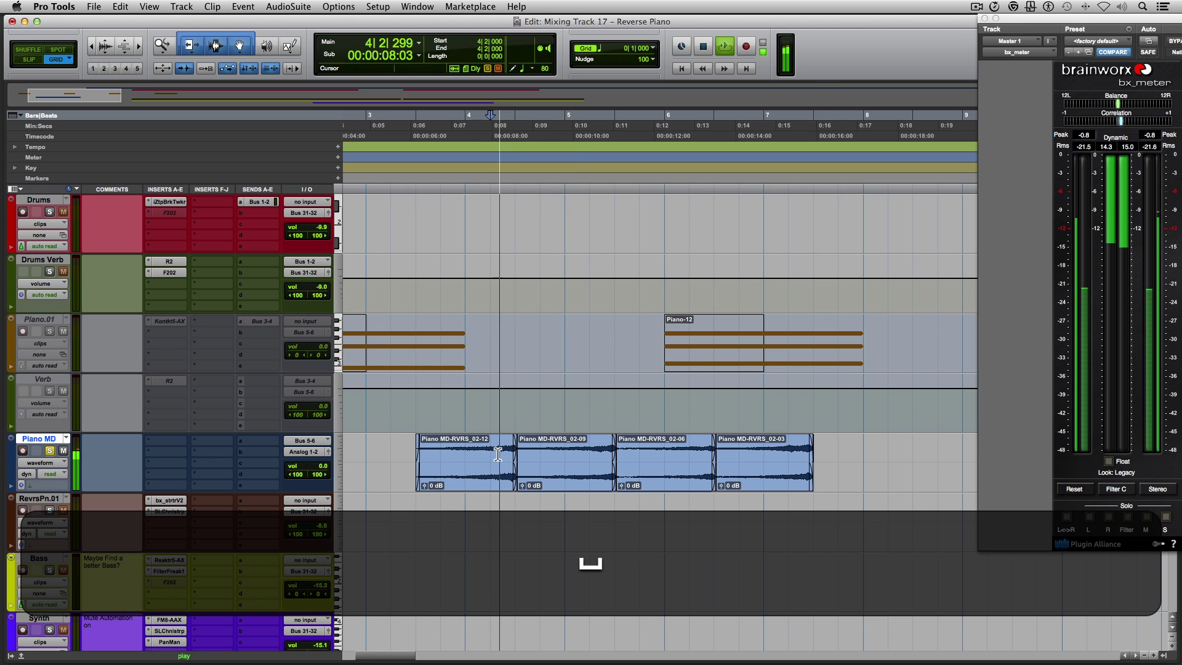
key("space")
key("super+z")
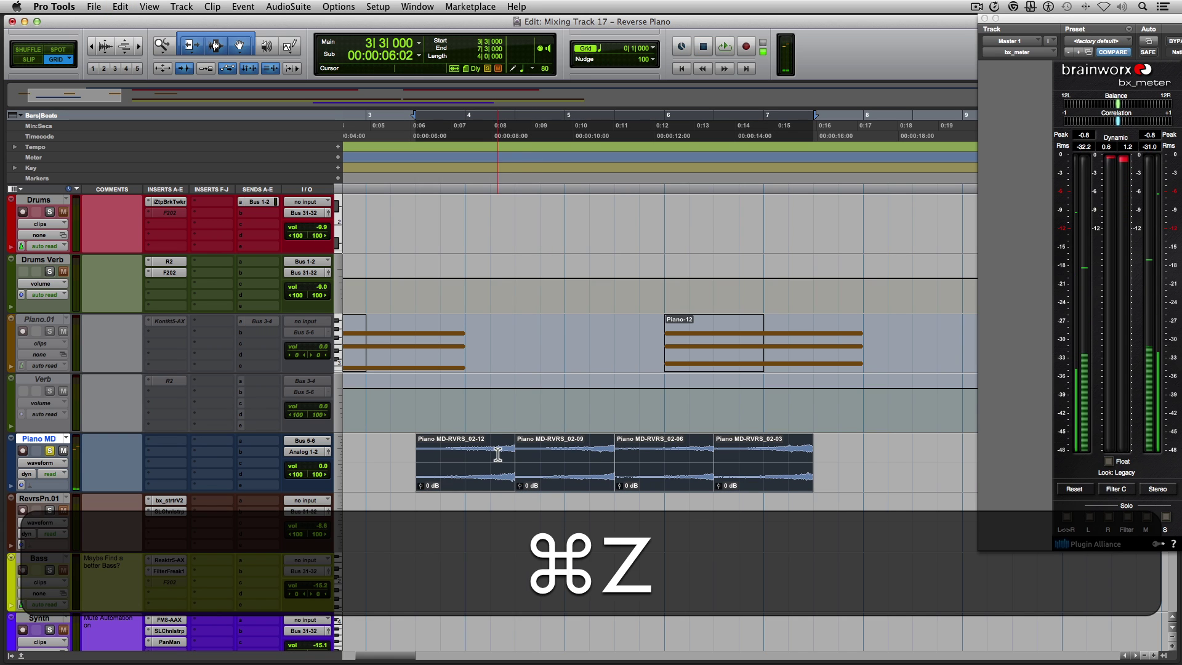
Step: Create short batch fades on the four chord clips with centered placement, equal gain, and new fade ins and outs
key("super+f")
left_click(616, 391)
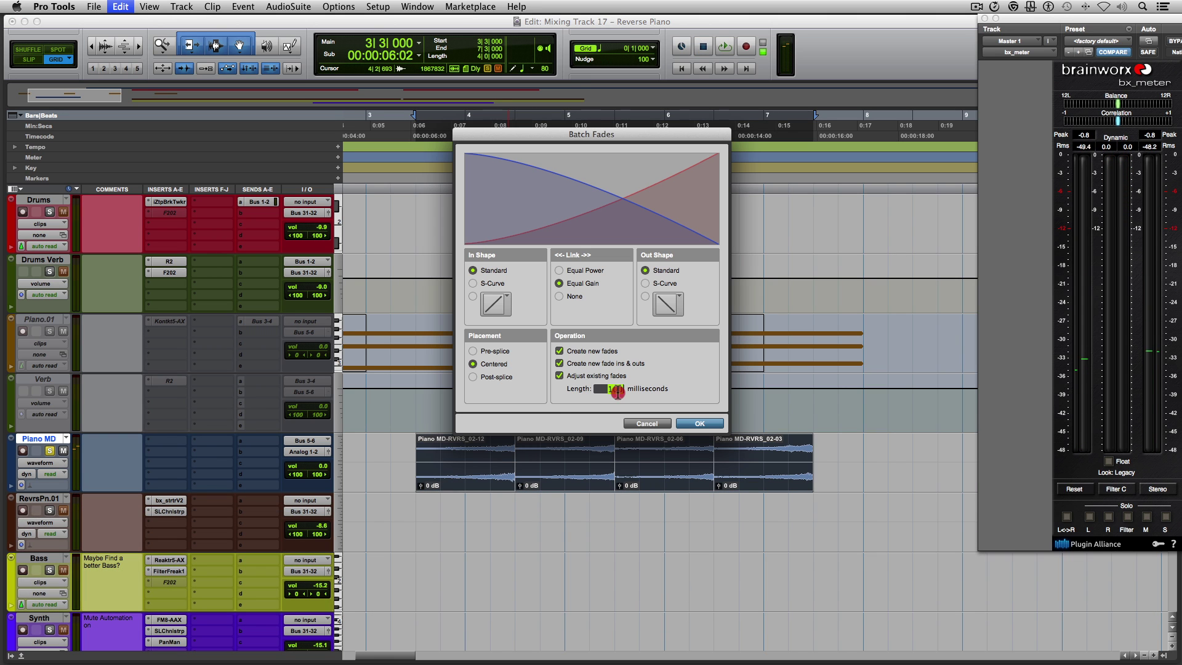
type("0")
key("Return")
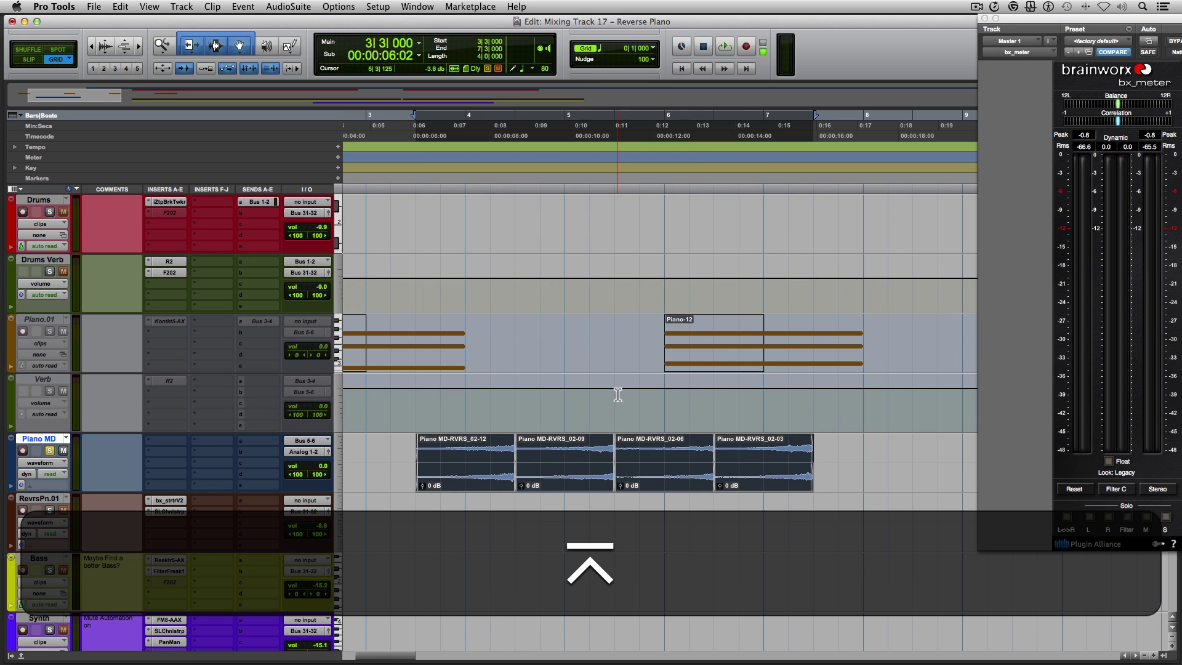
Step: Play the faded chord clips from 3|3|000 to check the joins
key("space")
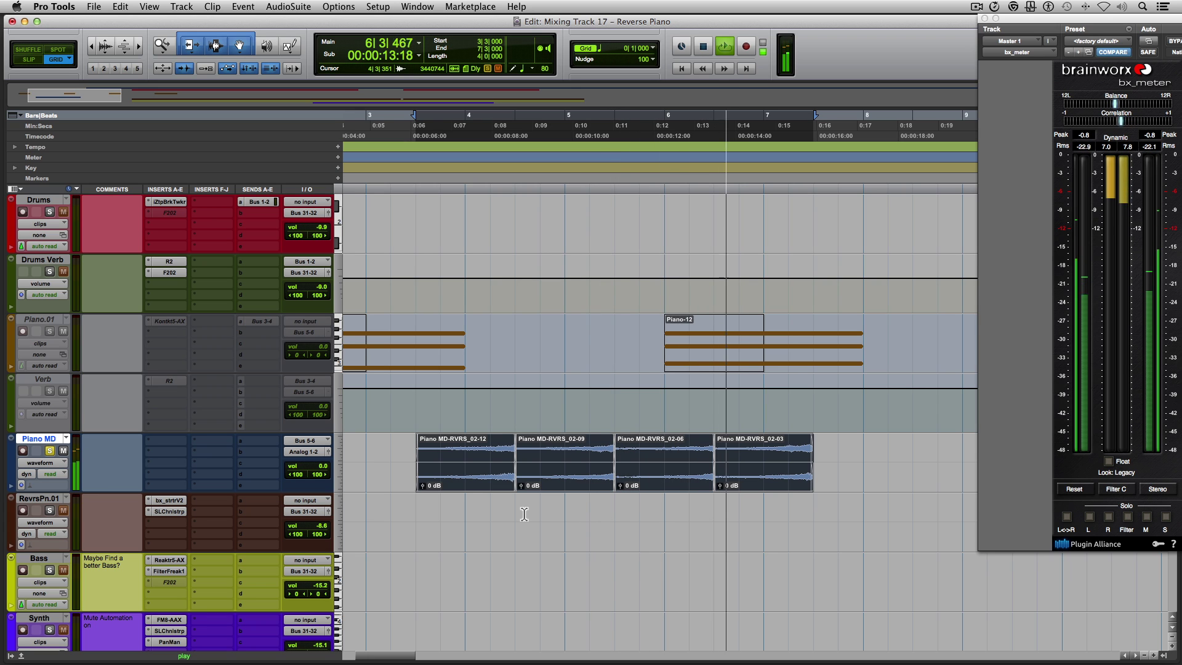
key("space")
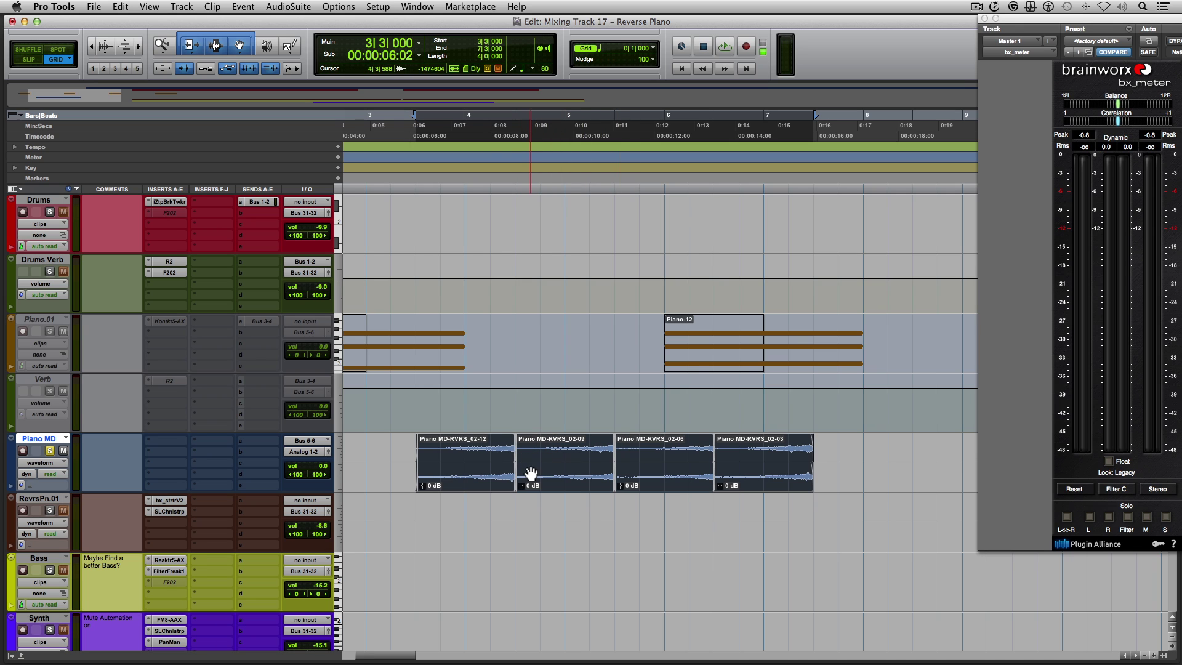
key("space")
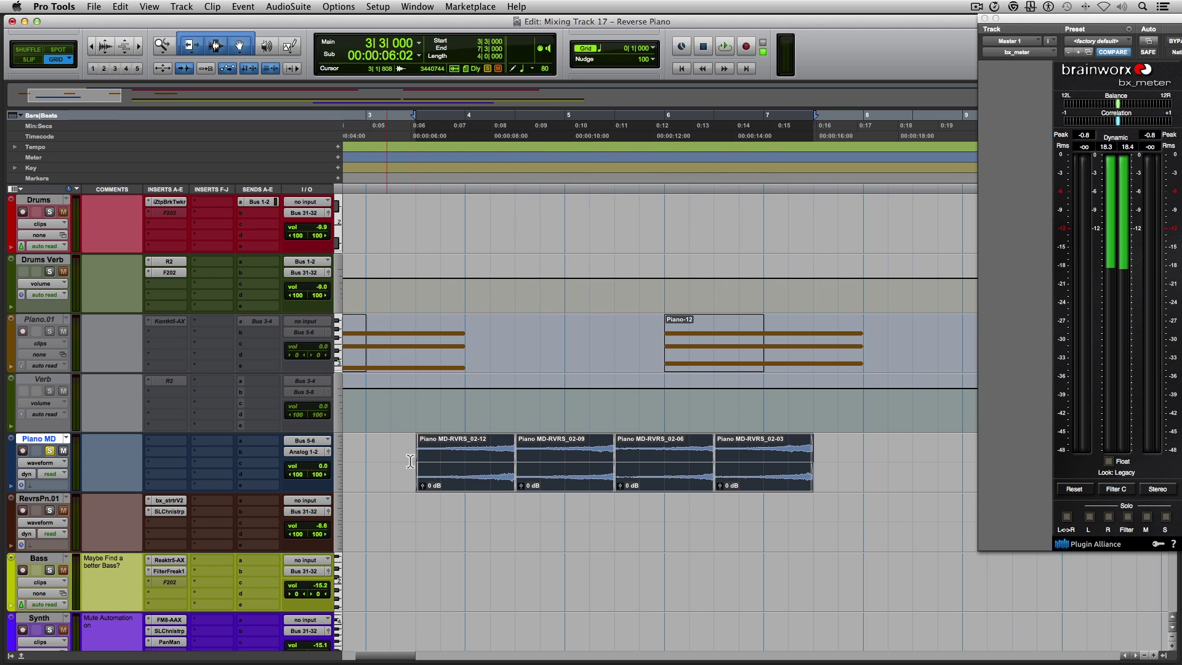
Step: Move the four chord clips along Piano MD to start at 16|1|000, in line with the existing reverse piano clips
key("r")
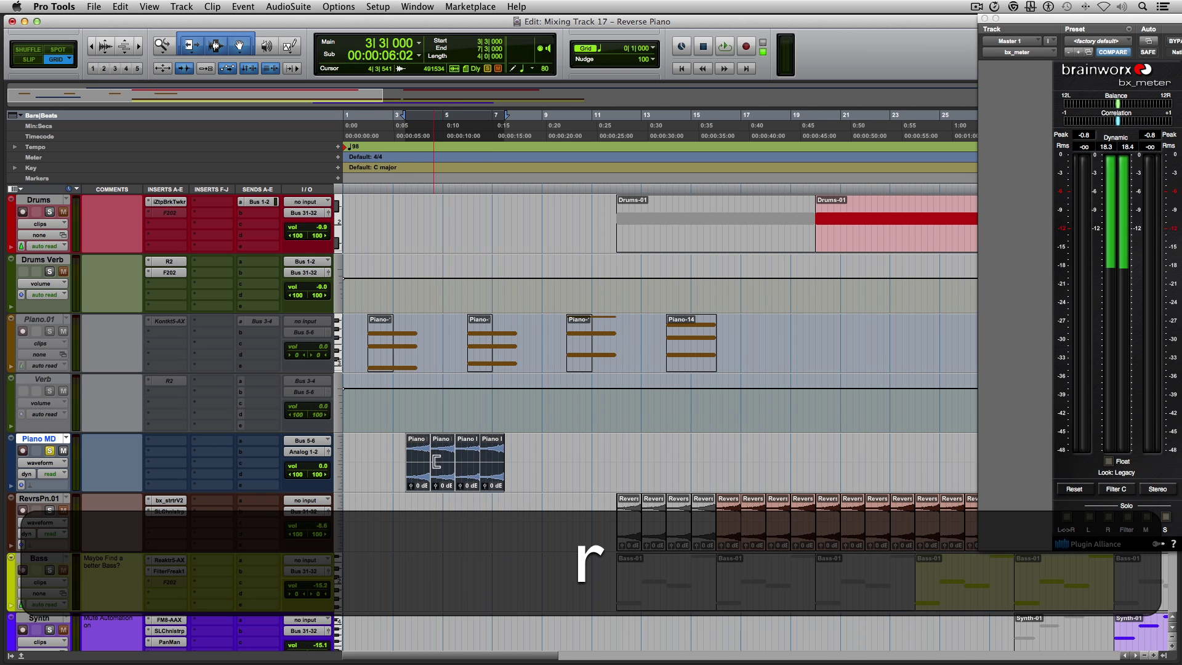
left_click(425, 481)
left_click_drag(425, 481, 728, 475)
key("t")
key("t")
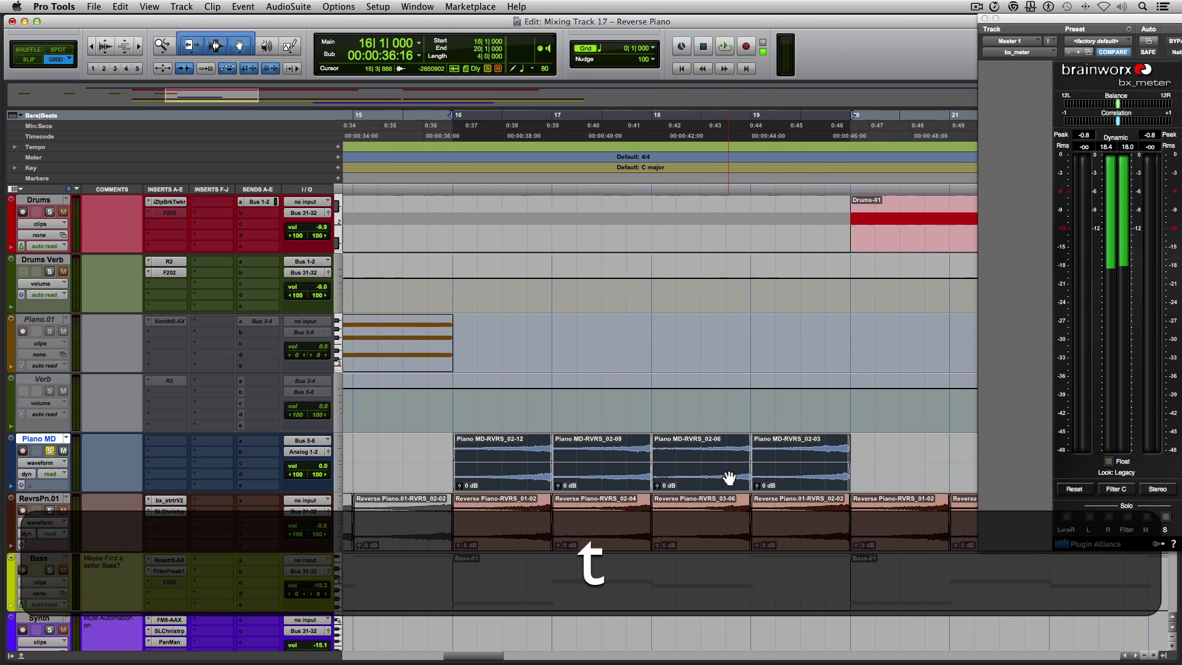
Step: Repeat the four chord clips on Piano MD to fill a 120-bar selection from 16|1|000, without applying new batch fades
key("r")
key("r")
key("super+c")
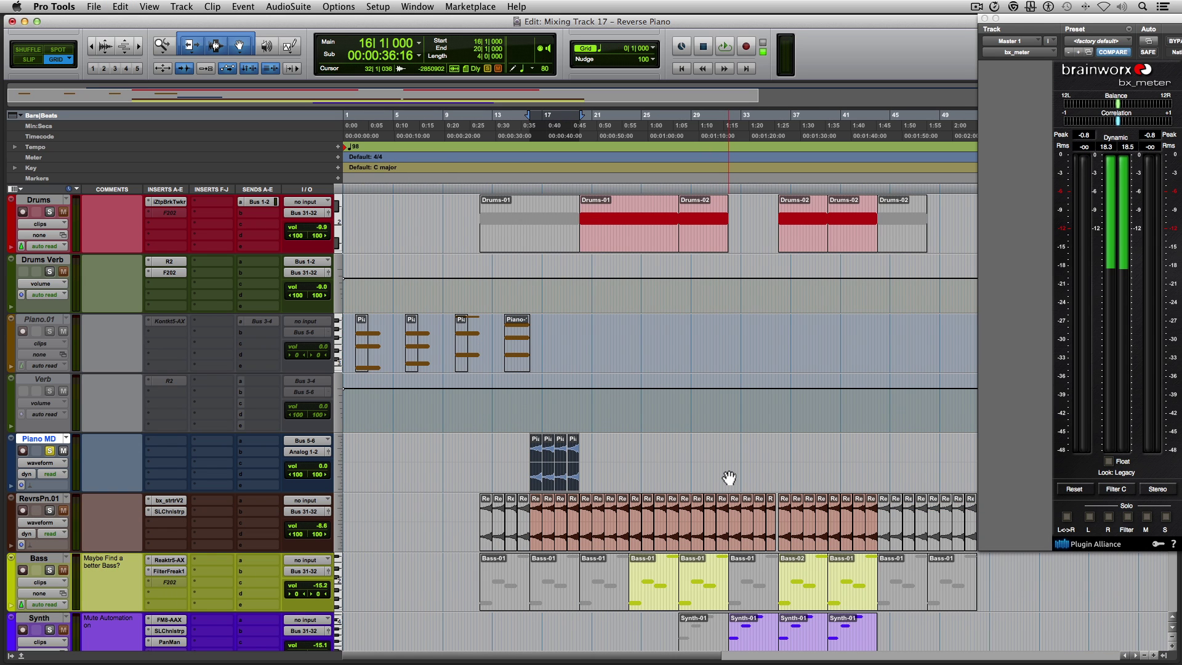
key("super+c")
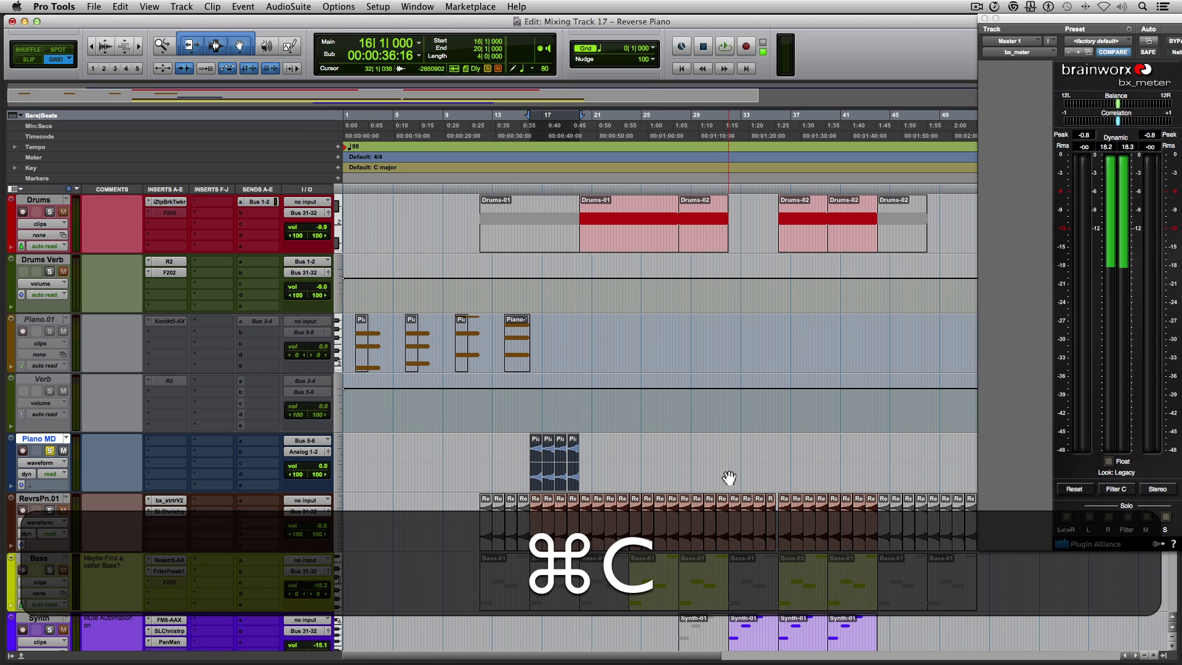
key("slash")
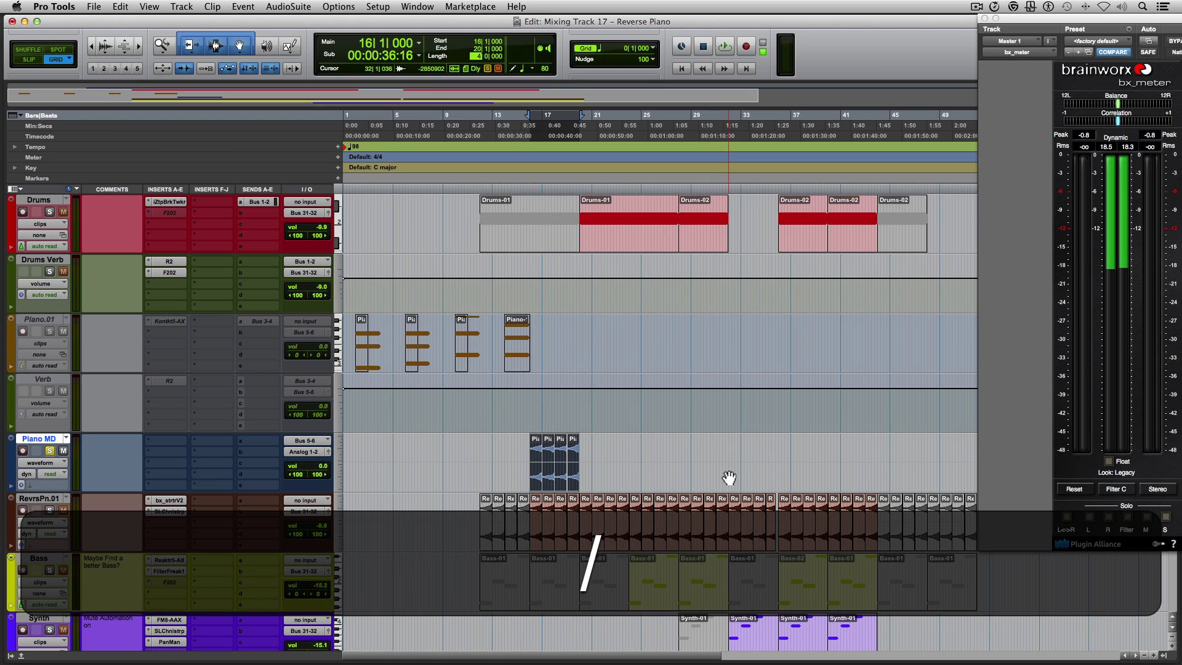
type("120")
key("Return")
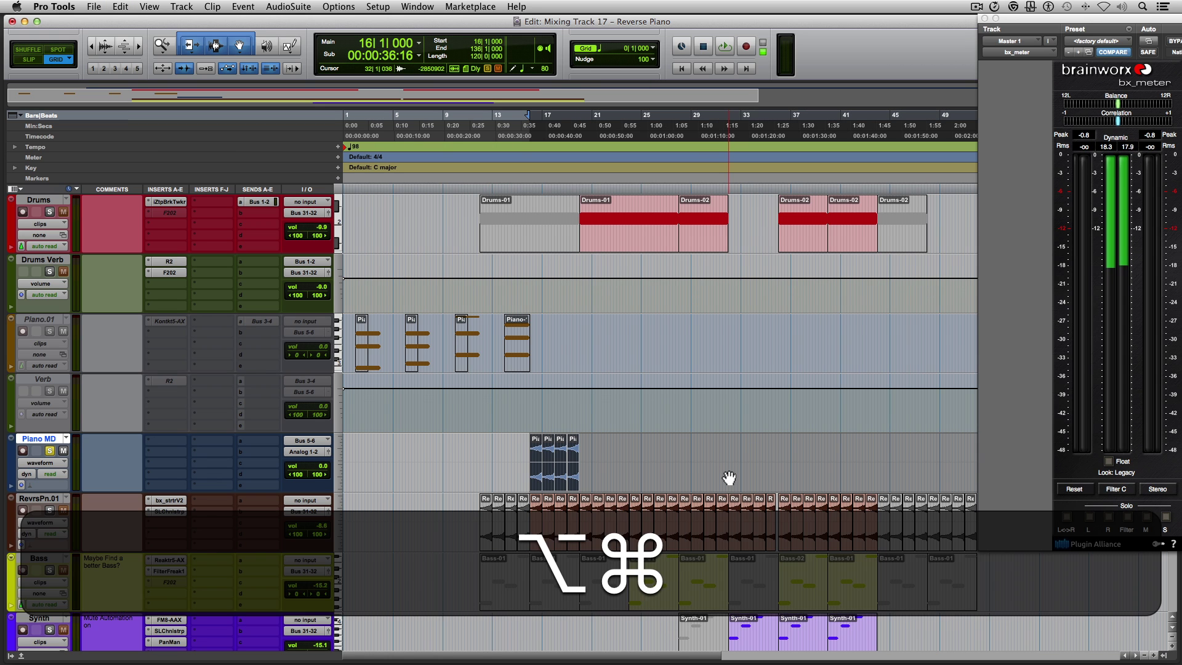
key("ctrl+alt+super+v")
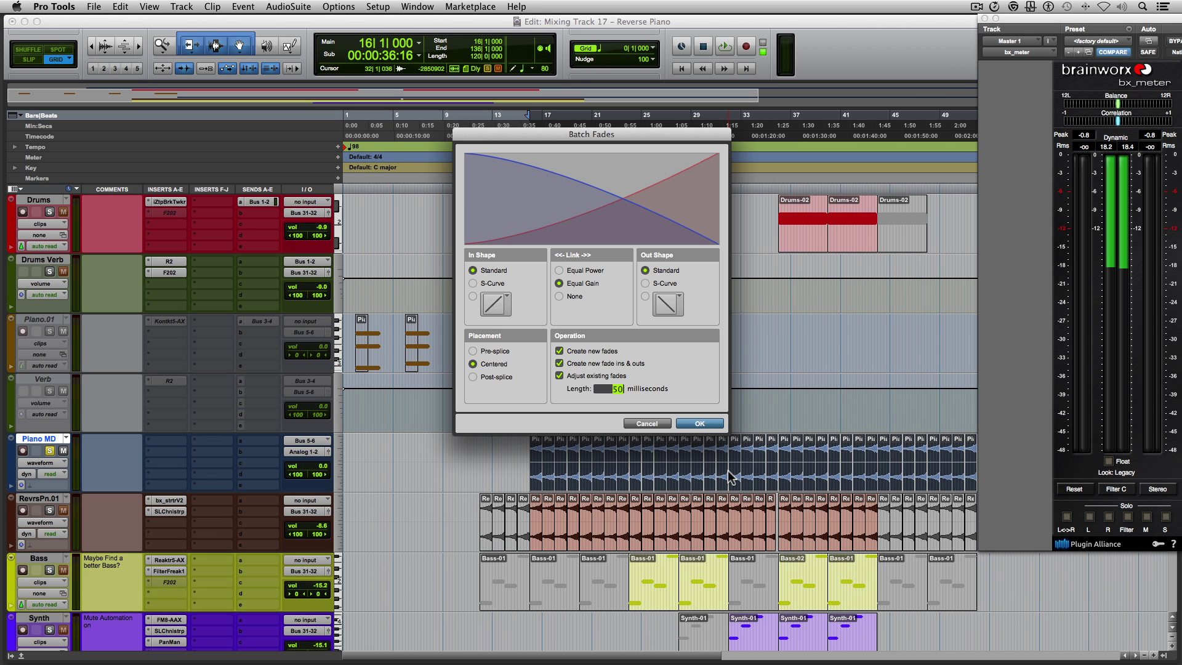
left_click(655, 424)
Step: Place the cursor at the first repeated clip at 16|1|000, unsolo Piano MD and mute the RevrsPn.01 track
left_click(502, 439)
key("Tab")
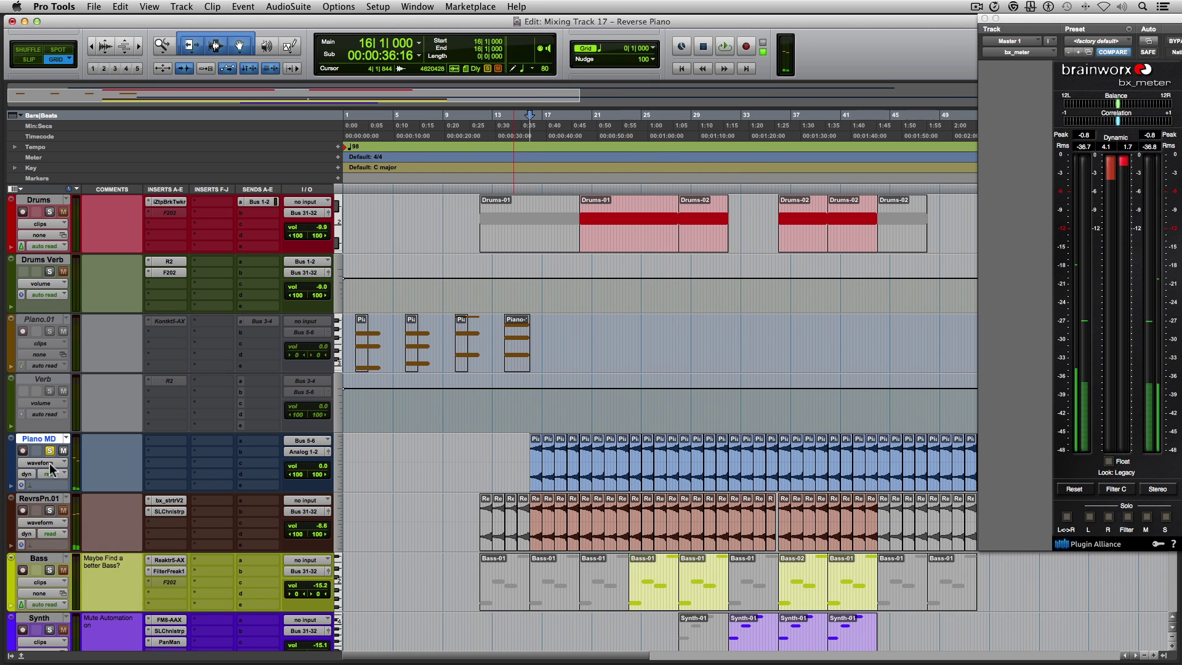
left_click(50, 451)
left_click(63, 510)
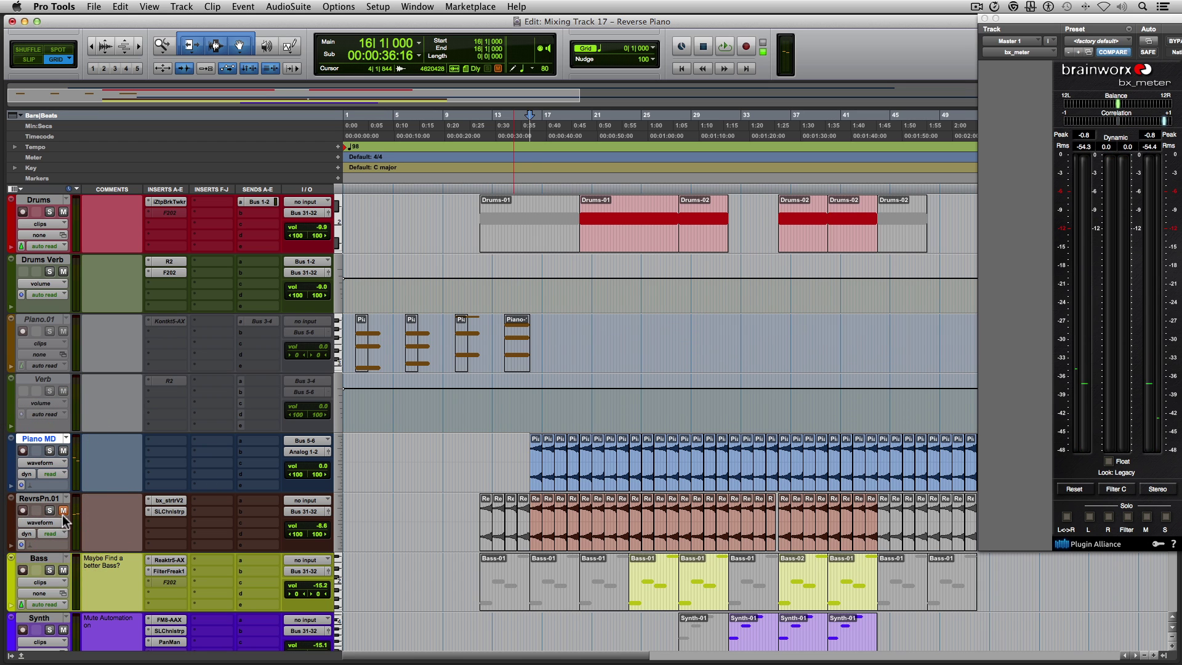
Step: Play the arrangement from 16|1|000 to hear the repeated Piano MD clips with the other tracks, then stop
key("space")
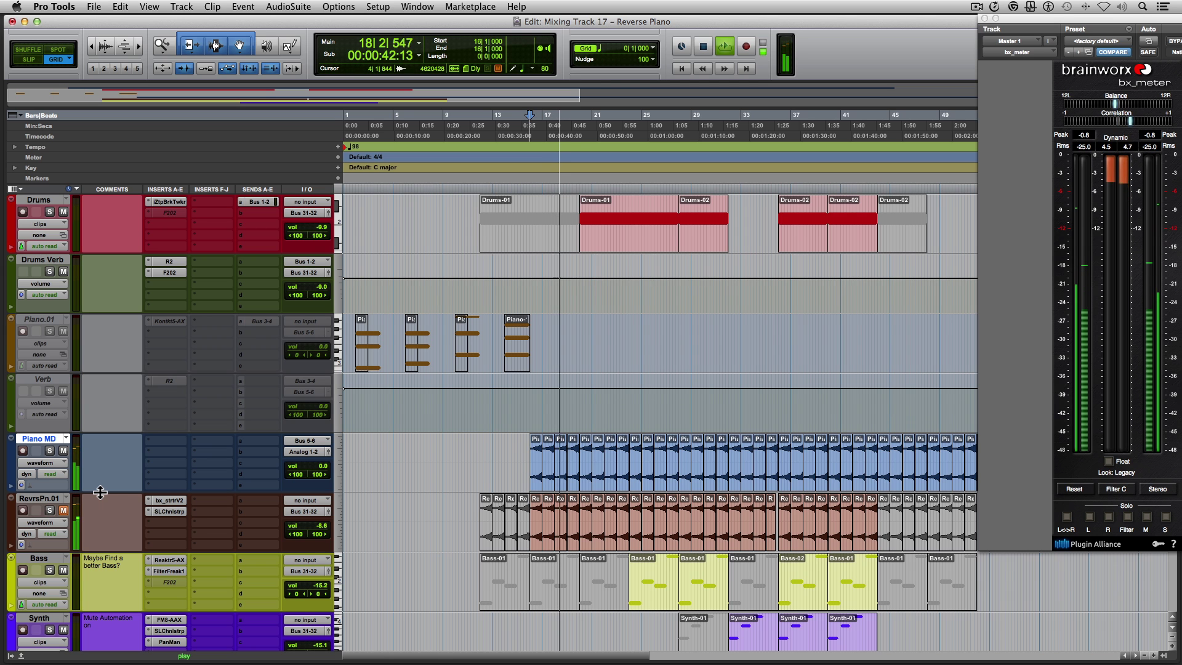
key("t")
key("t")
key("t")
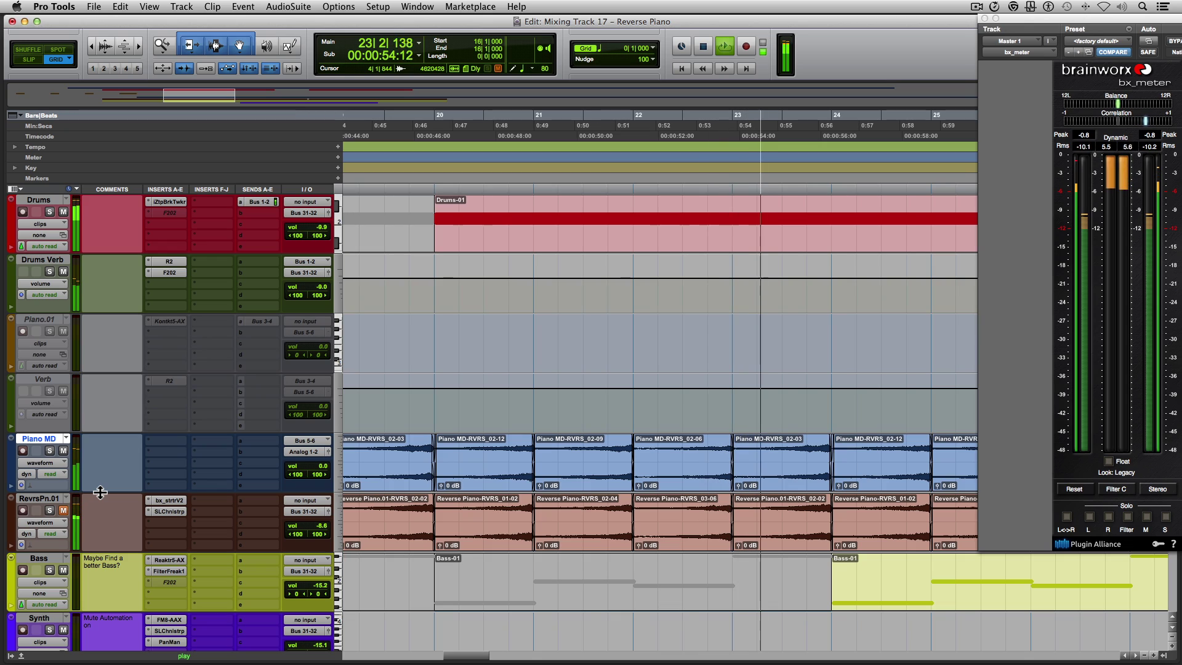
key("space")
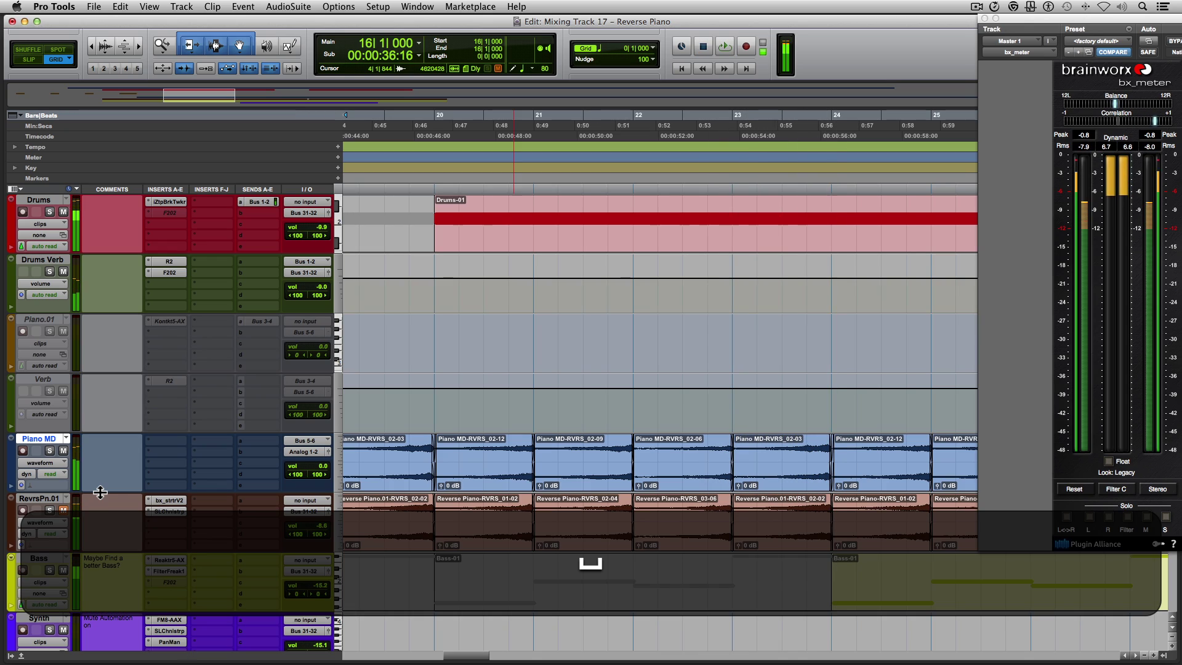